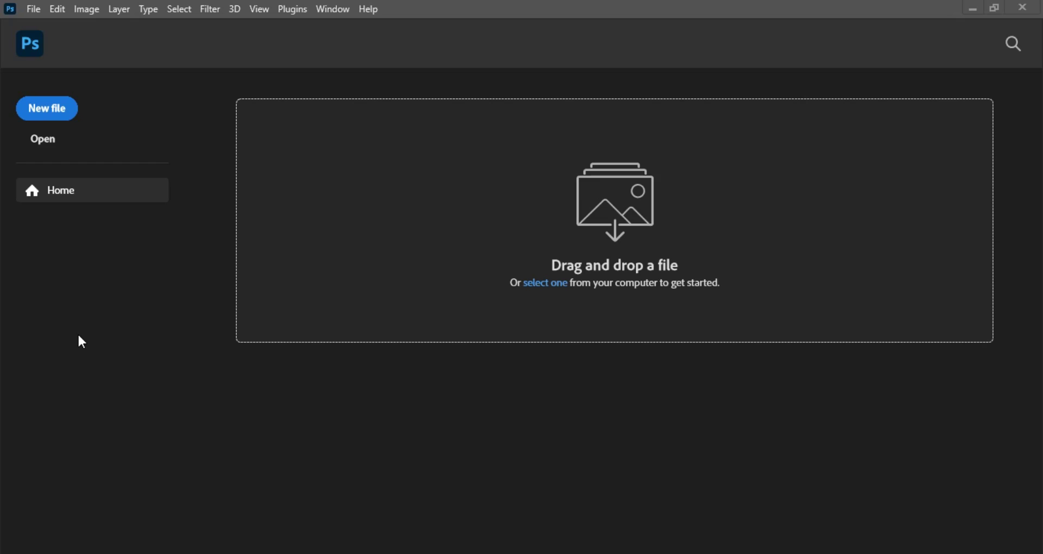
# Step: Create a document from the Custom 4x4 in @ 300 ppi preset, keeping Inches as the unit
pyautogui.click(49, 111)
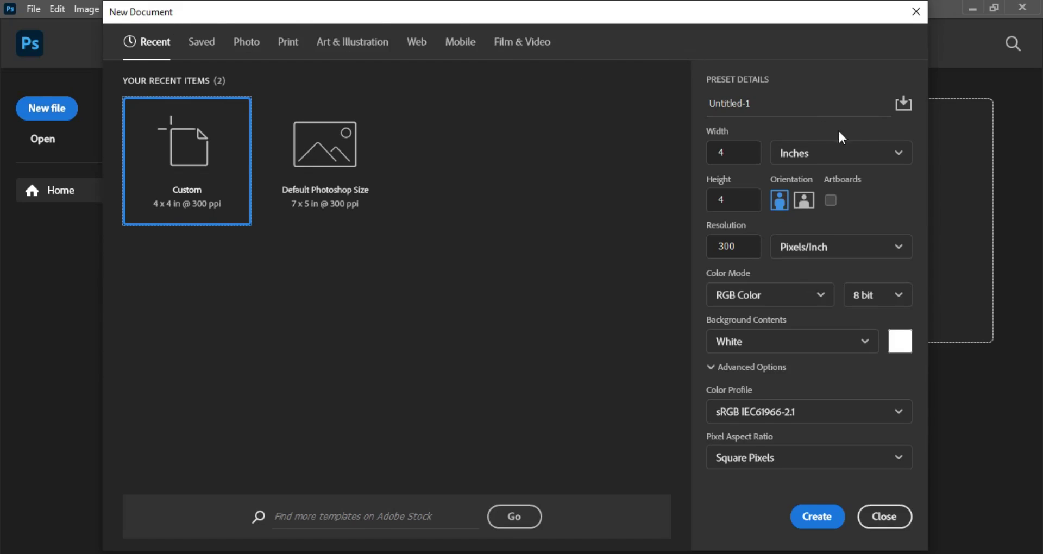
pyautogui.click(758, 99)
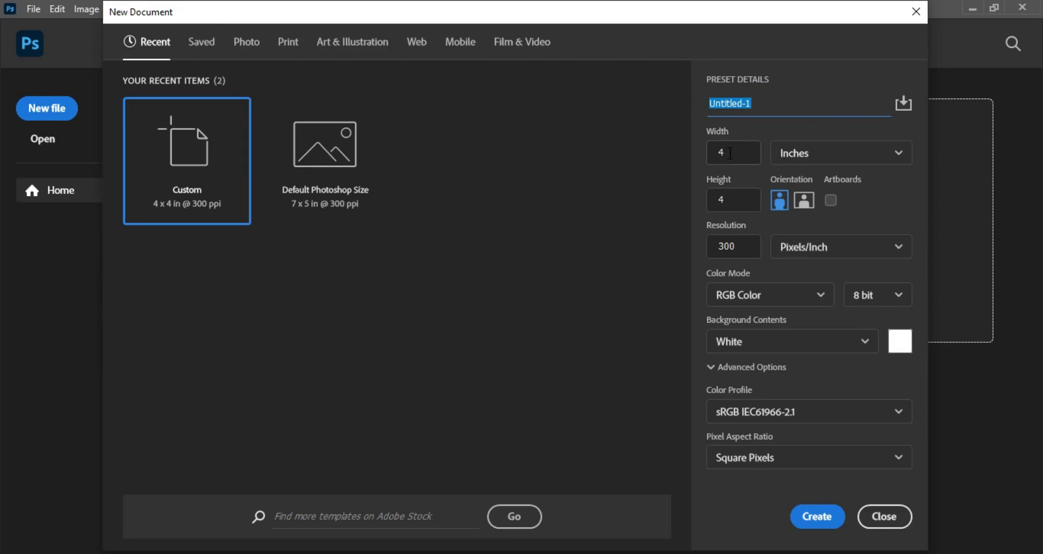
pyautogui.click(849, 159)
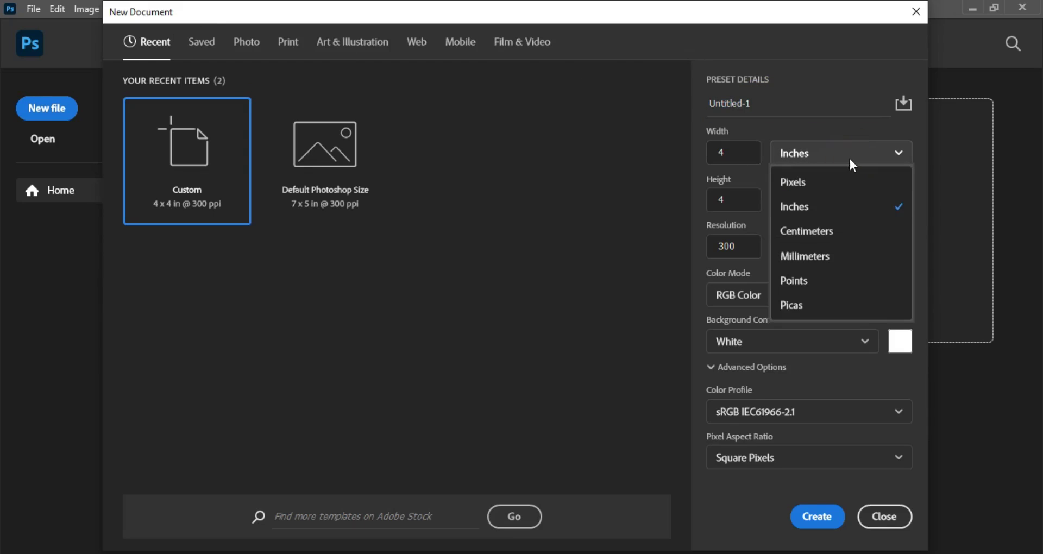
pyautogui.click(838, 213)
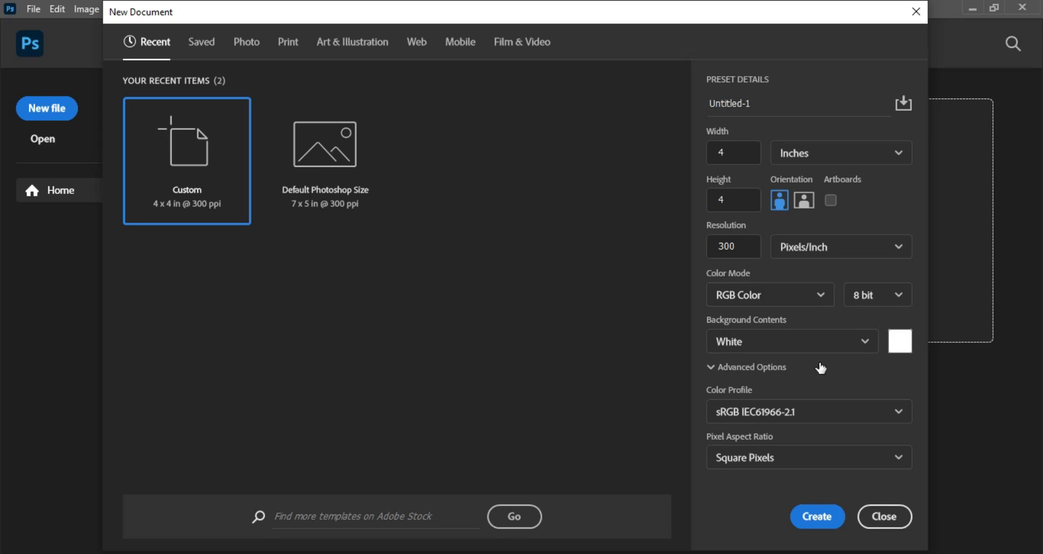
pyautogui.click(826, 516)
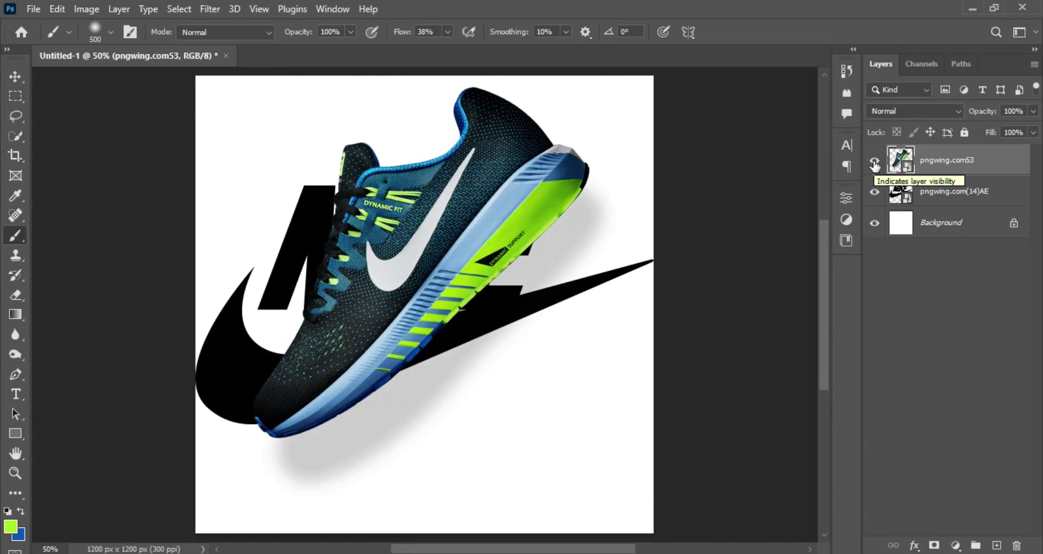
# Step: Drag the pngwing.com53 shoe layer below the (14)AE logo, hide the logo, and make the shoe a smart object
pyautogui.click(875, 162)
pyautogui.click(874, 194)
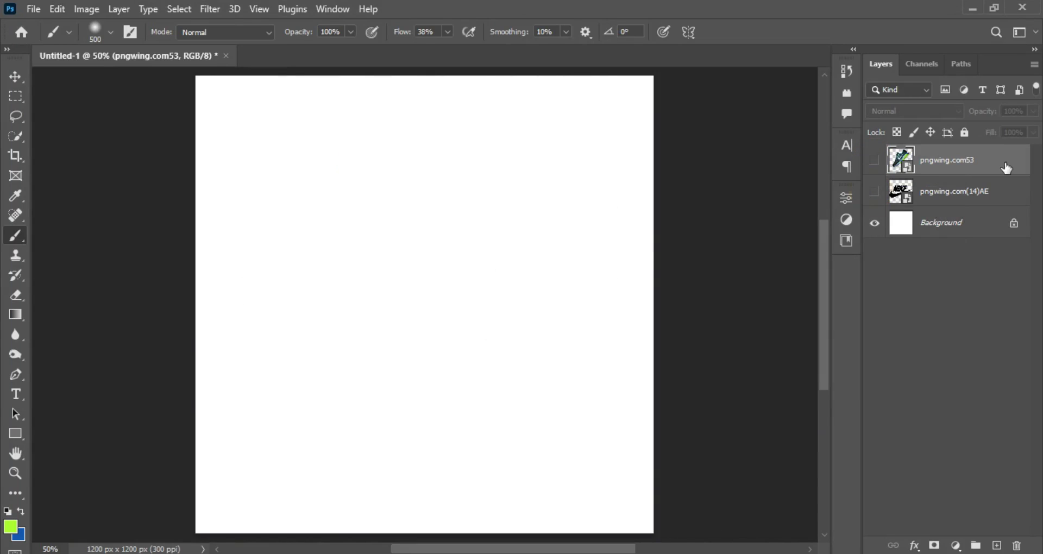
pyautogui.moveTo(1004, 164); pyautogui.dragTo(1001, 206)
pyautogui.click(873, 194)
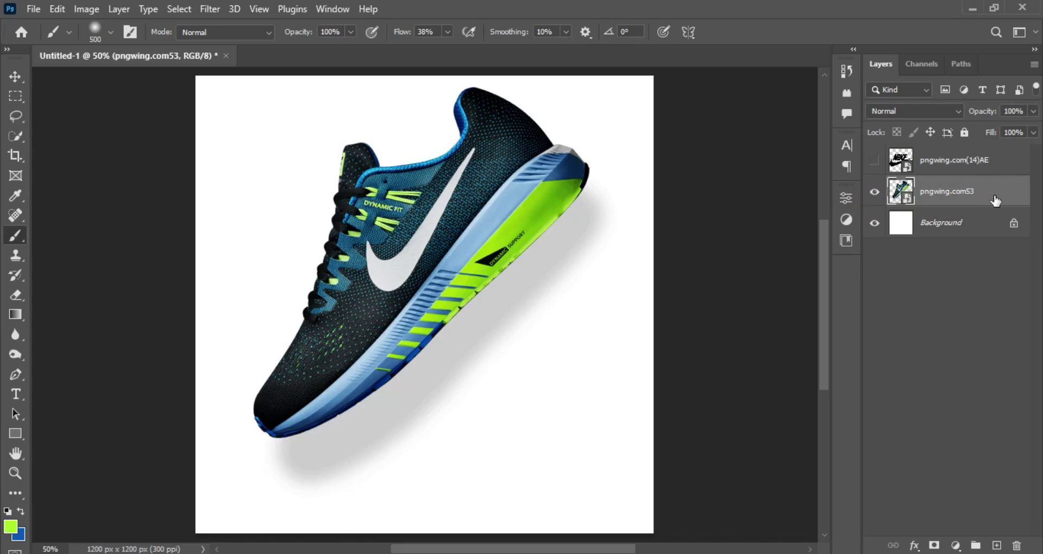
pyautogui.rightClick(1002, 201)
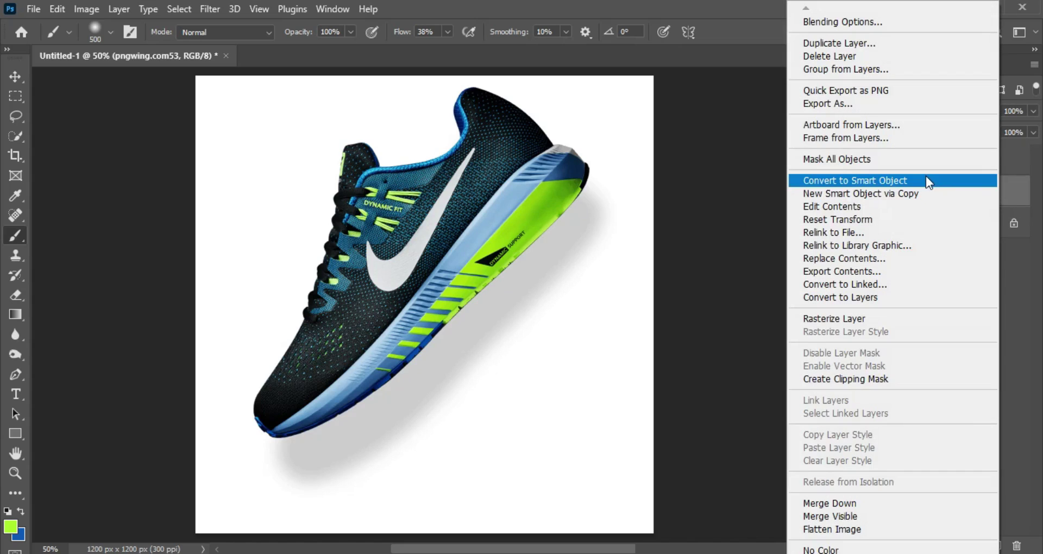
pyautogui.click(926, 177)
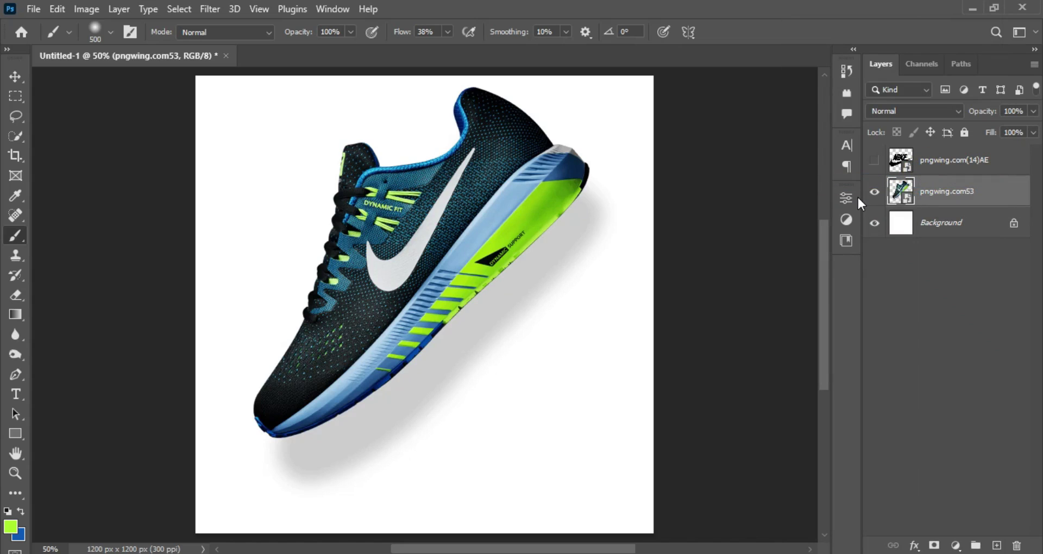
# Step: Free-transform the shoe to about 59.69% scale, shift it down-left, and commit
pyautogui.hotkey('ctrl', 't')
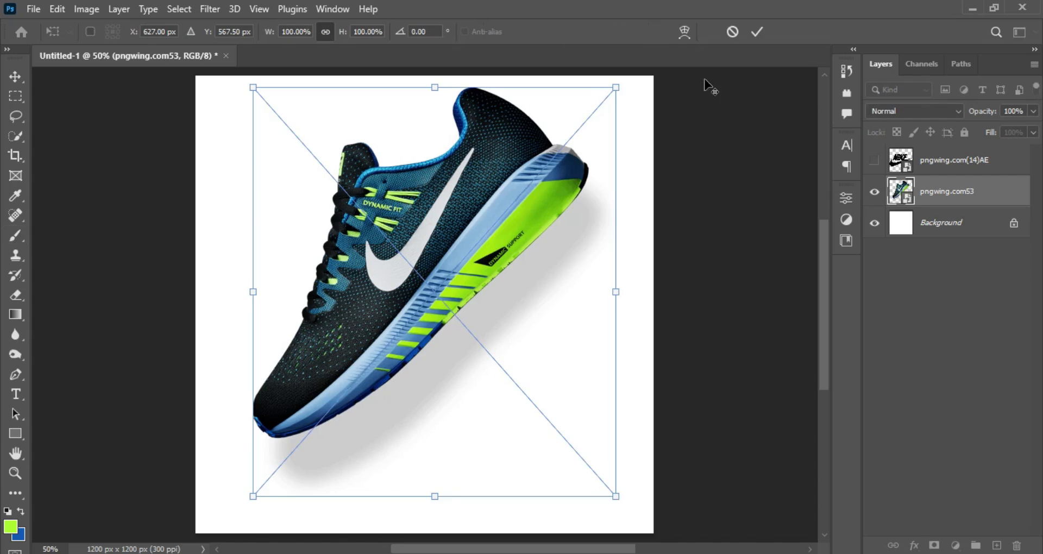
pyautogui.moveTo(619, 86); pyautogui.dragTo(546, 166)
pyautogui.moveTo(452, 253); pyautogui.dragTo(444, 314)
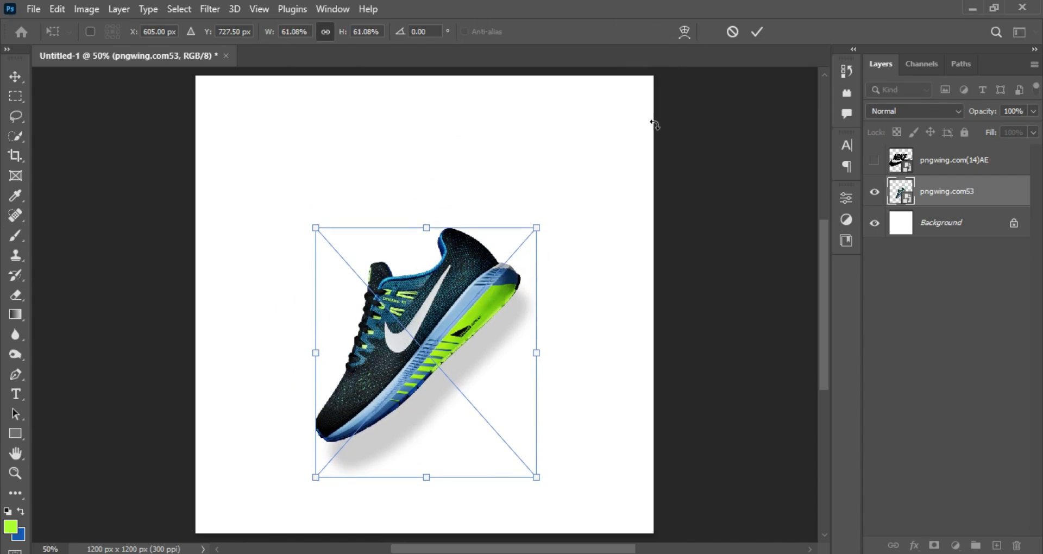
pyautogui.moveTo(533, 226); pyautogui.dragTo(533, 230)
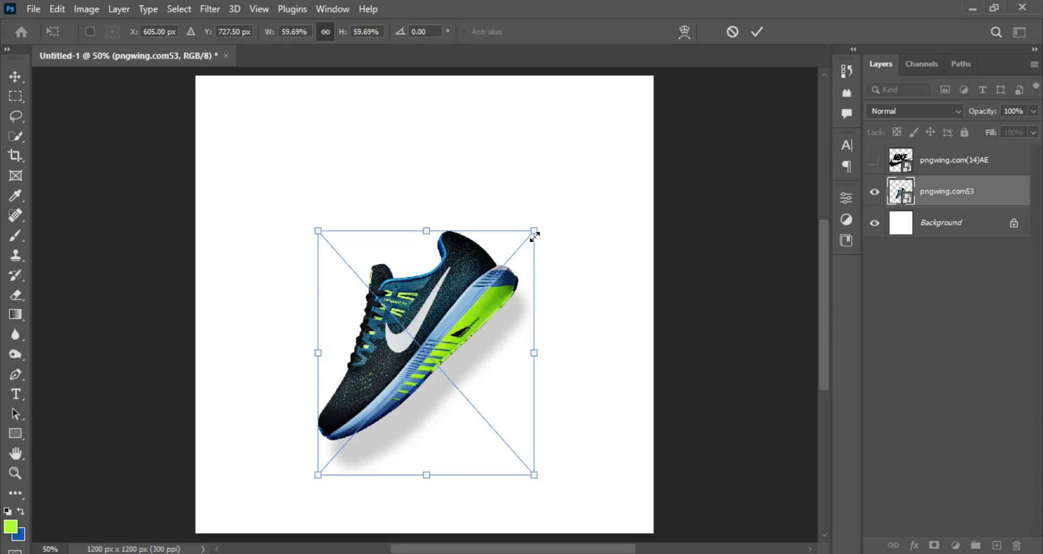
pyautogui.press('Return')
pyautogui.press('b')
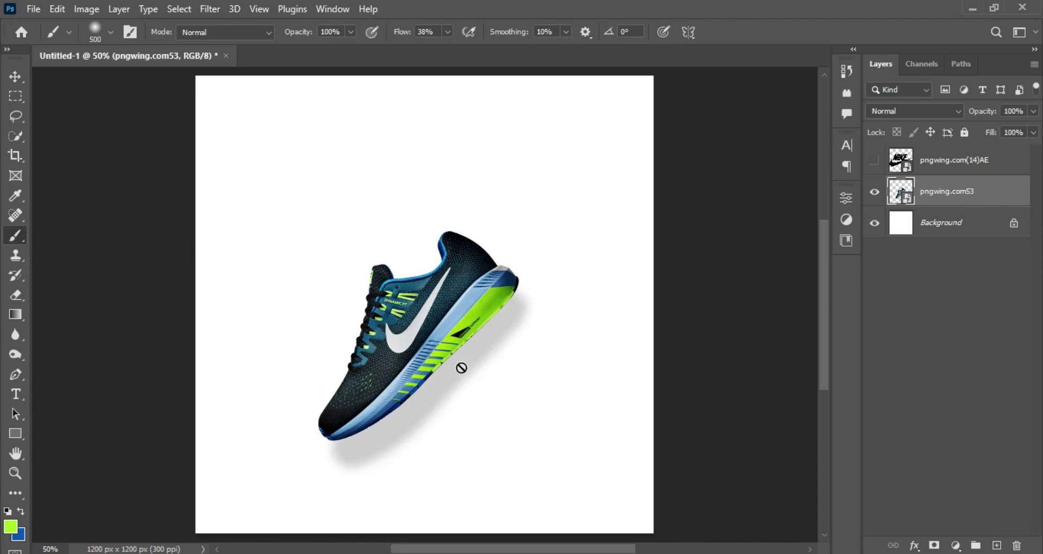
# Step: Load the shoe's outline, invert the selection, and add a layer mask to the shoe layer
pyautogui.click(13, 76)
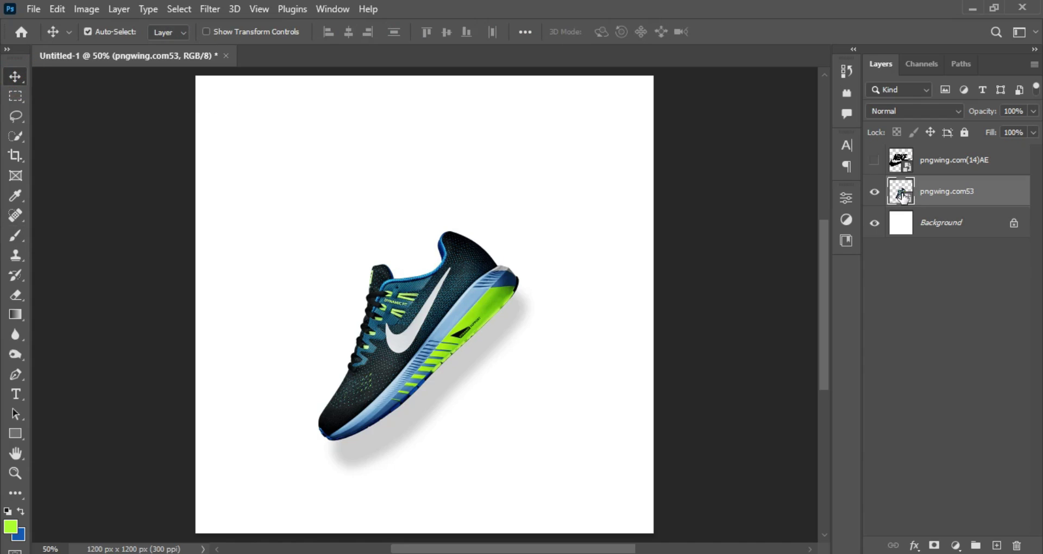
pyautogui.press('ctrl')
pyautogui.keyDown('ctrl'); pyautogui.click(903, 199); pyautogui.keyUp('ctrl')
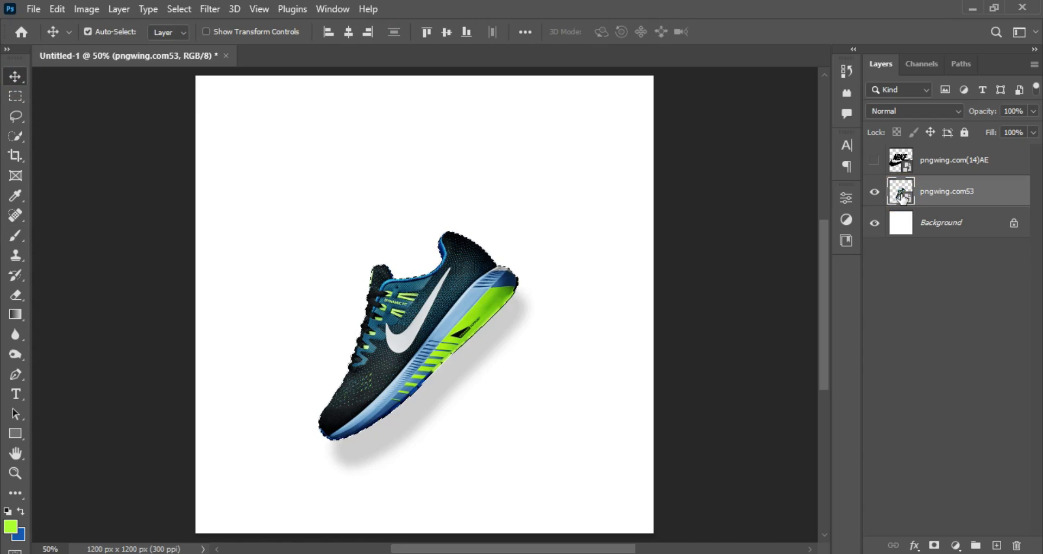
pyautogui.hotkey('ctrl', 'shift')
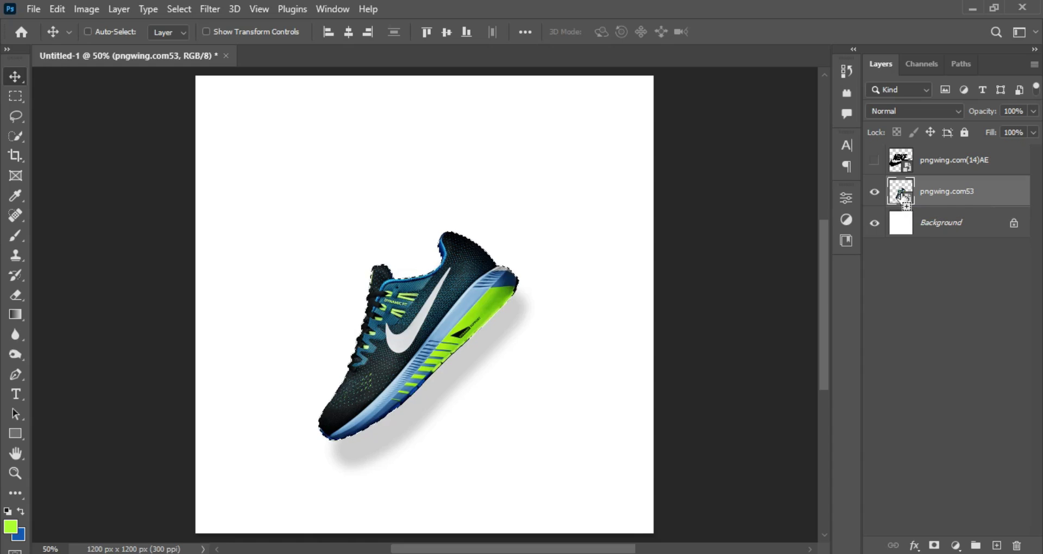
pyautogui.hotkey('ctrl', 'shift', 'i')
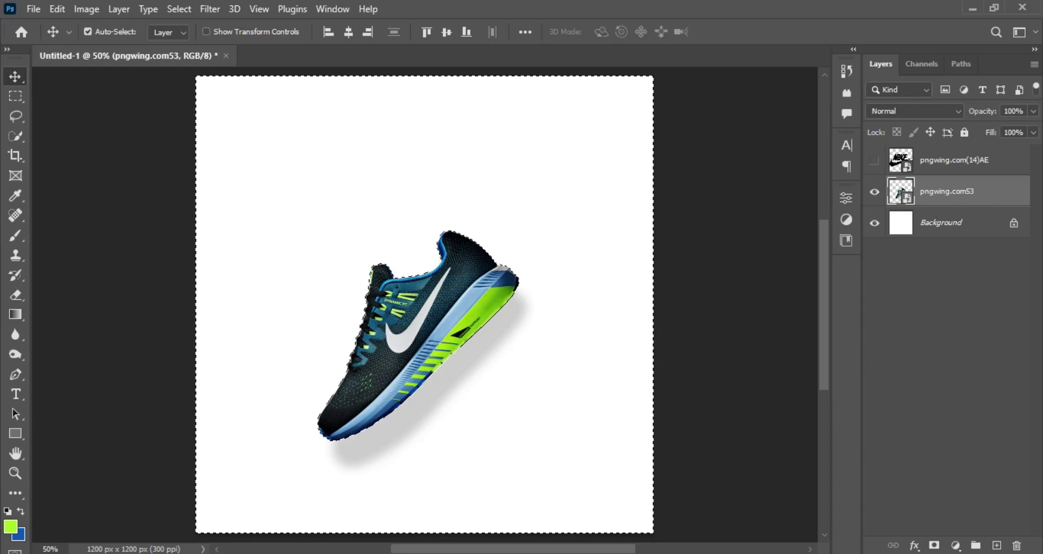
pyautogui.click(935, 546)
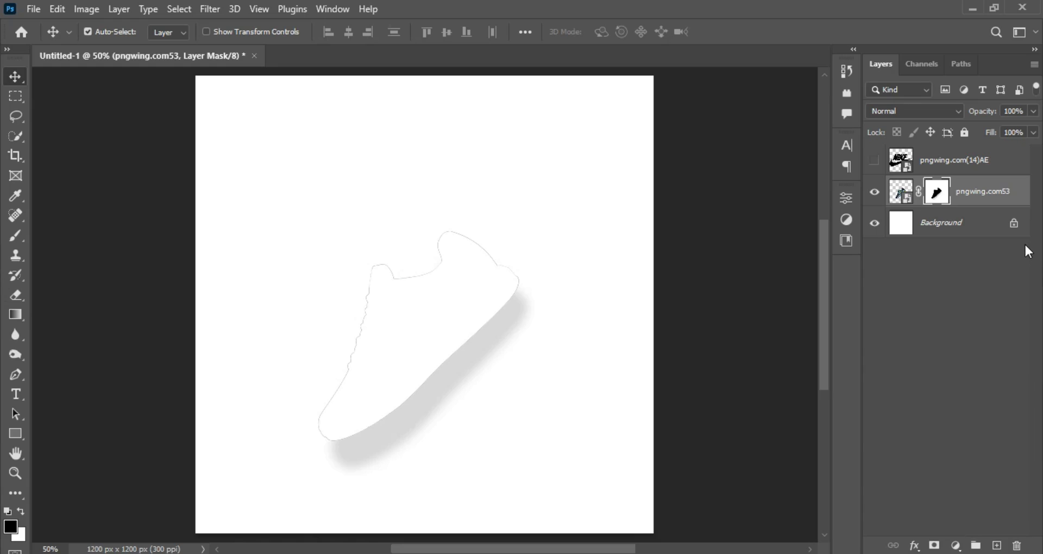
# Step: Invert the shoe's layer mask and convert the masked shoe into a smart object
pyautogui.press('ctrl')
pyautogui.hotkey('ctrl', 'i')
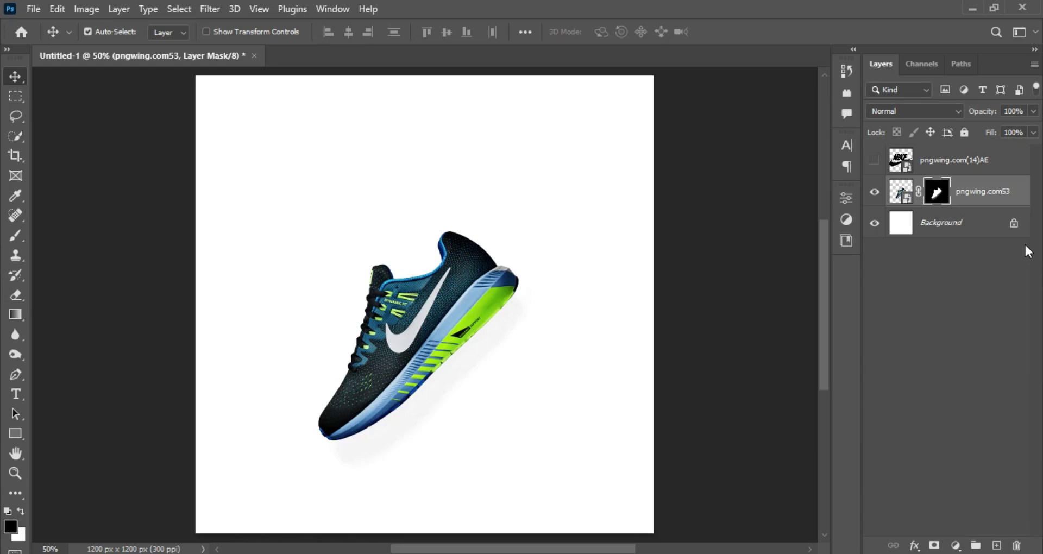
pyautogui.rightClick(1008, 186)
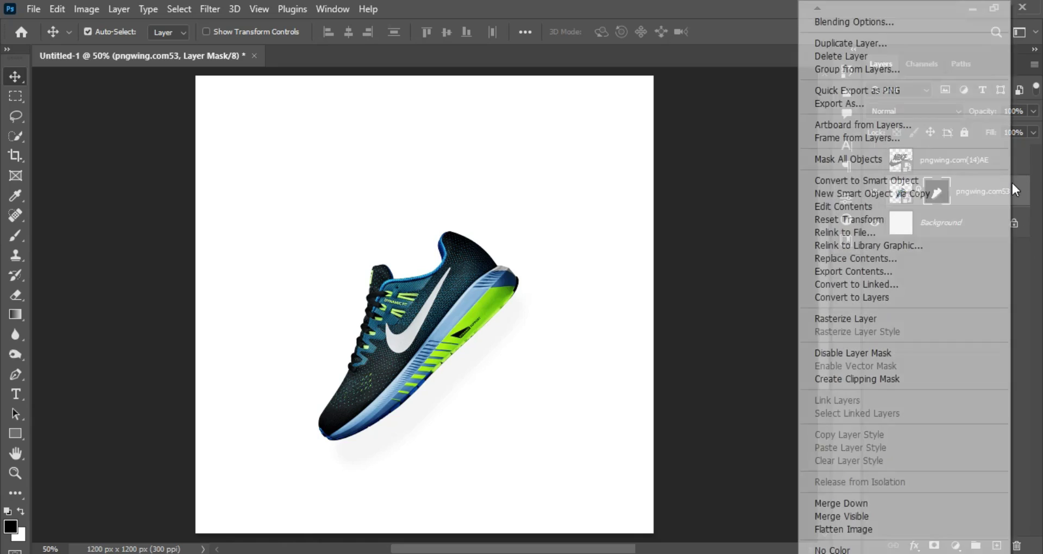
pyautogui.click(961, 180)
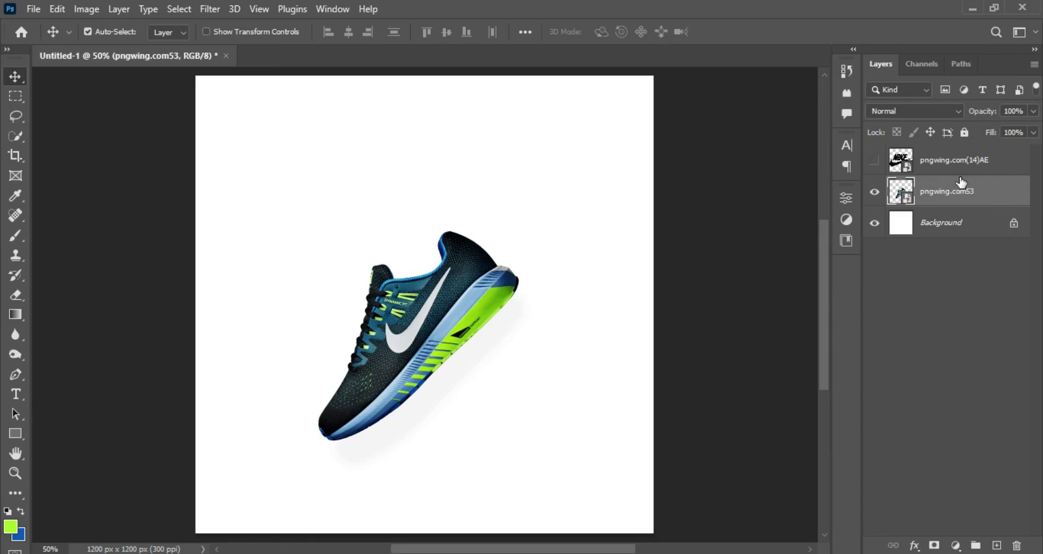
# Step: Add a Gradient Fill layer above the Background, starting from the blue gradient preset
pyautogui.click(955, 224)
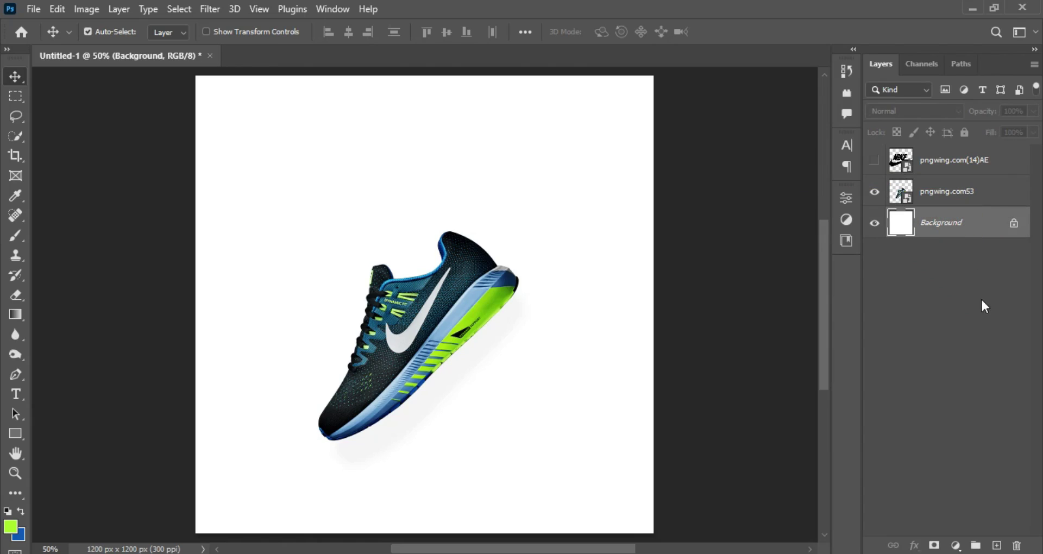
pyautogui.click(956, 546)
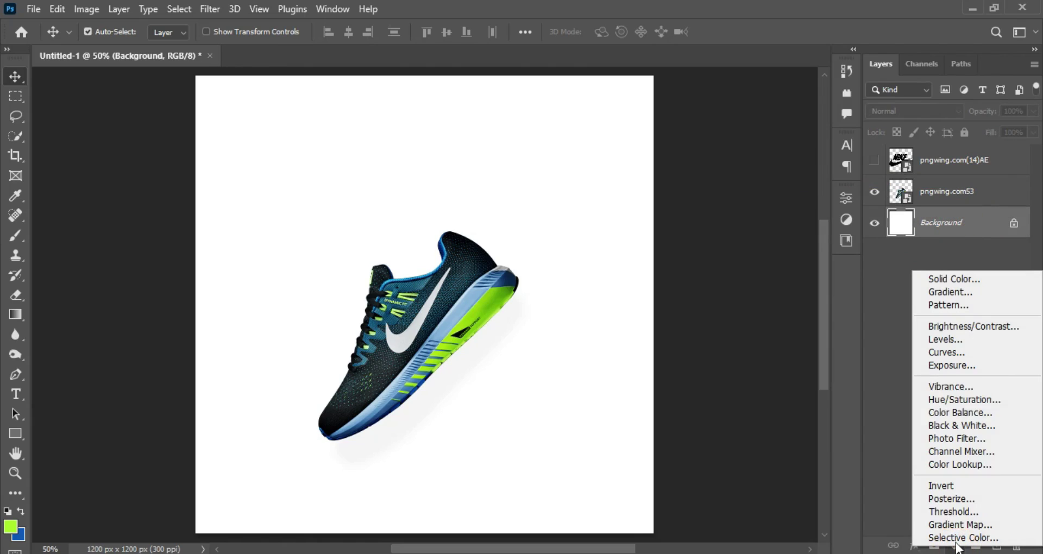
pyautogui.click(971, 293)
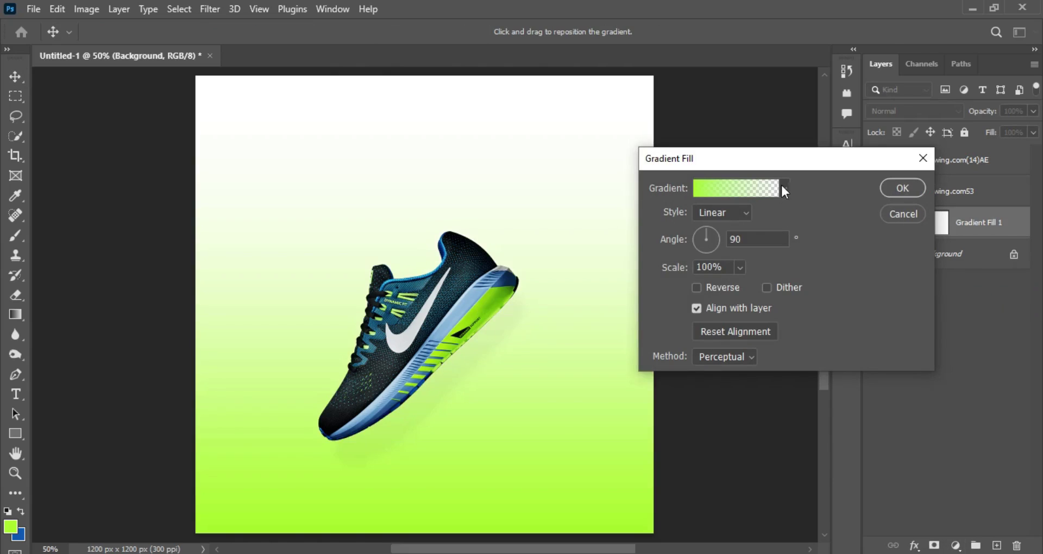
pyautogui.click(755, 187)
pyautogui.moveTo(891, 97); pyautogui.dragTo(887, 181)
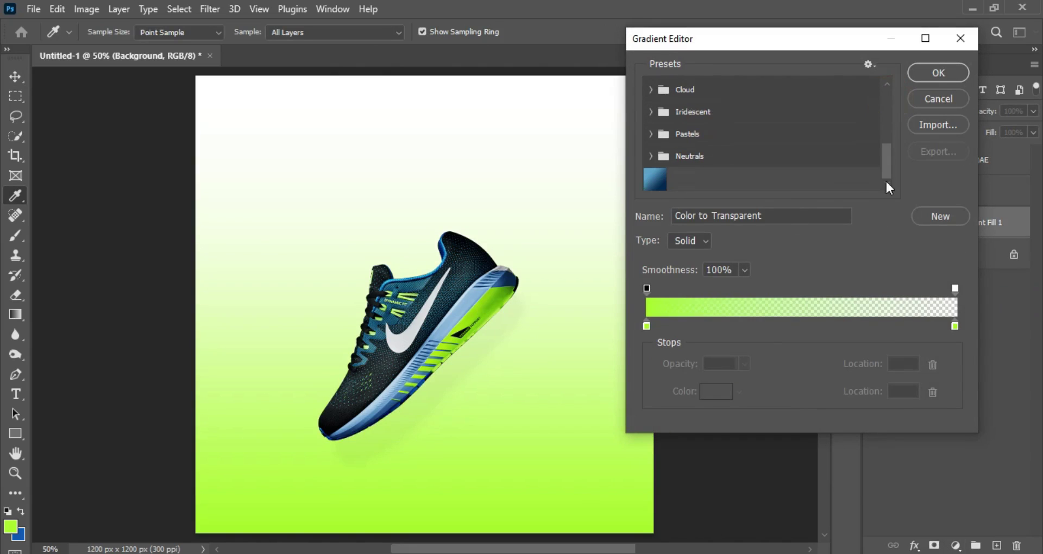
pyautogui.click(655, 179)
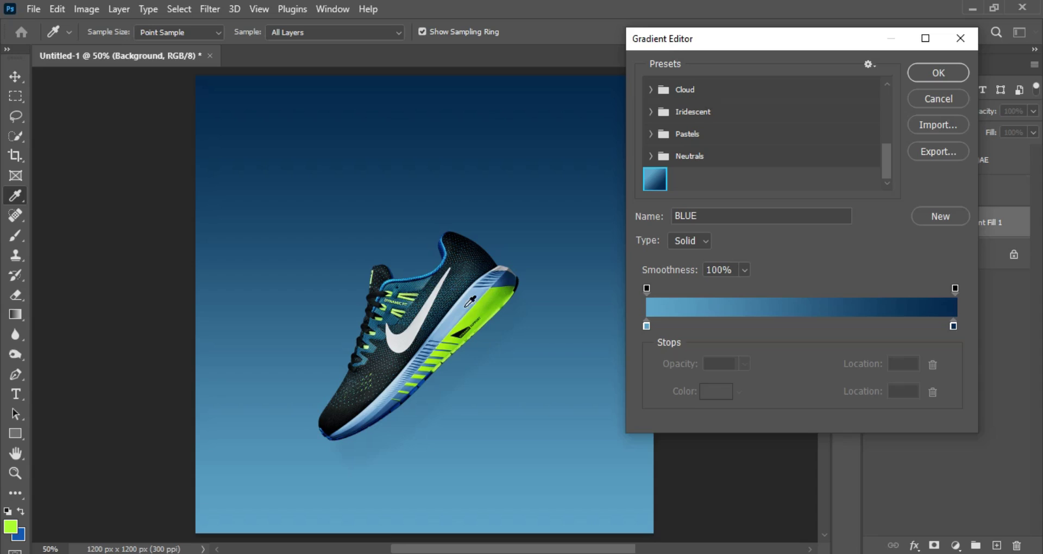
# Step: Set the gradient's left stop to lime green and the right stop to blue at location 100
pyautogui.click(646, 325)
pyautogui.click(713, 392)
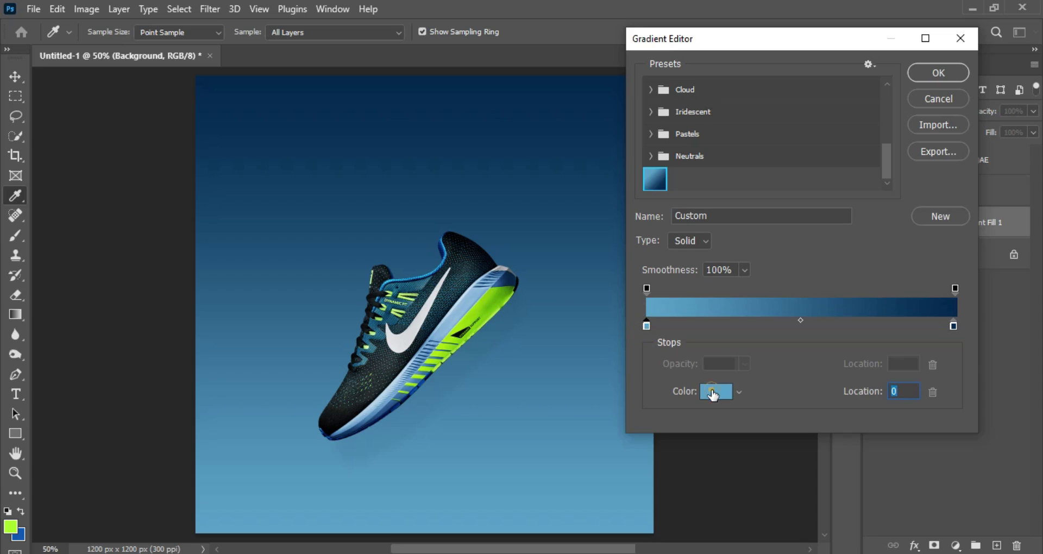
pyautogui.click(11, 526)
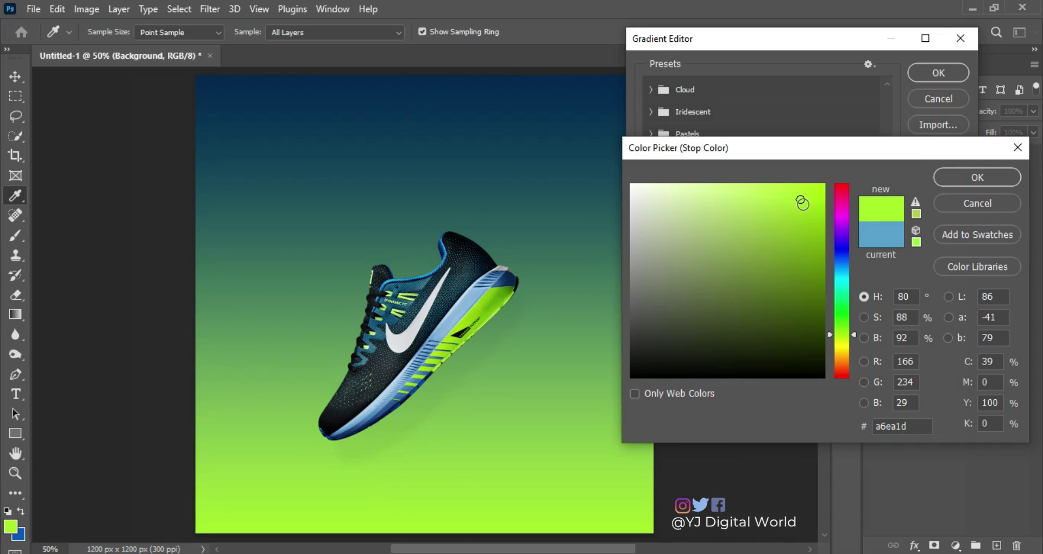
pyautogui.click(976, 179)
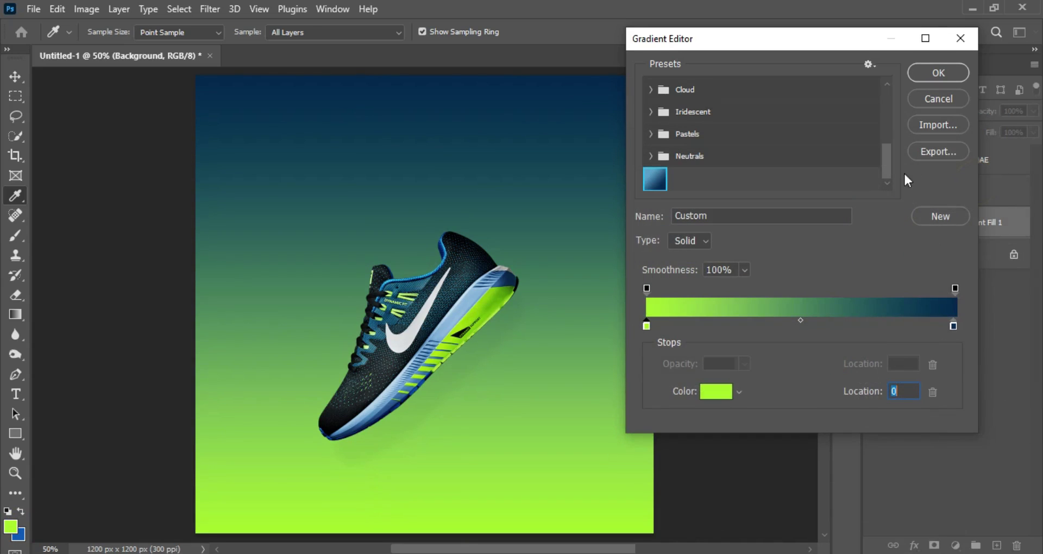
pyautogui.doubleClick(954, 326)
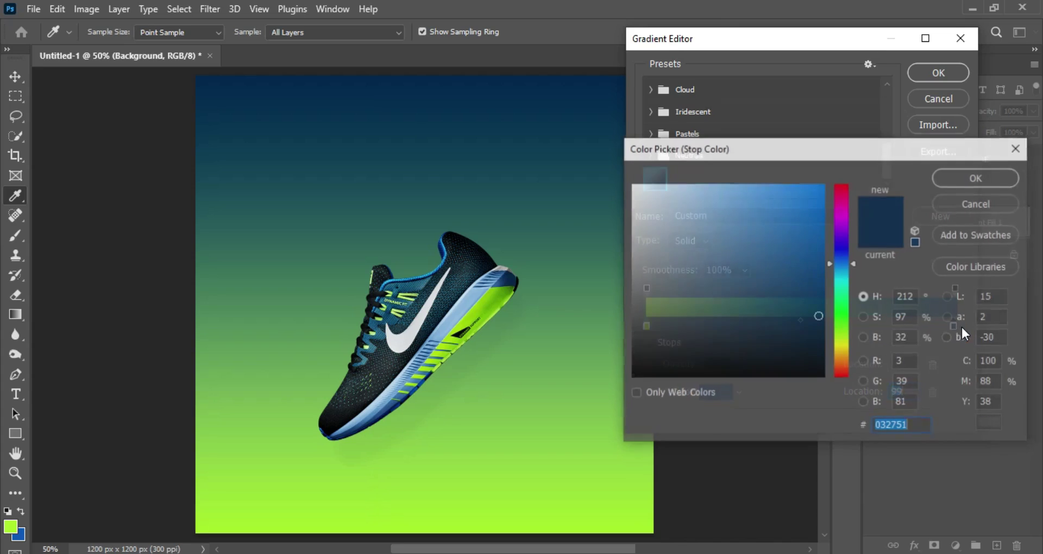
pyautogui.click(25, 535)
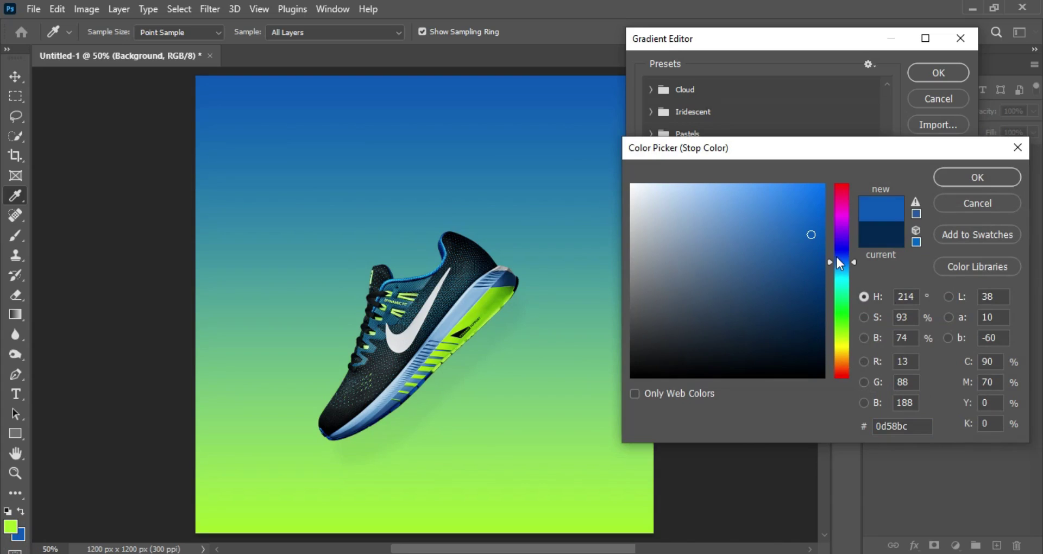
pyautogui.click(980, 175)
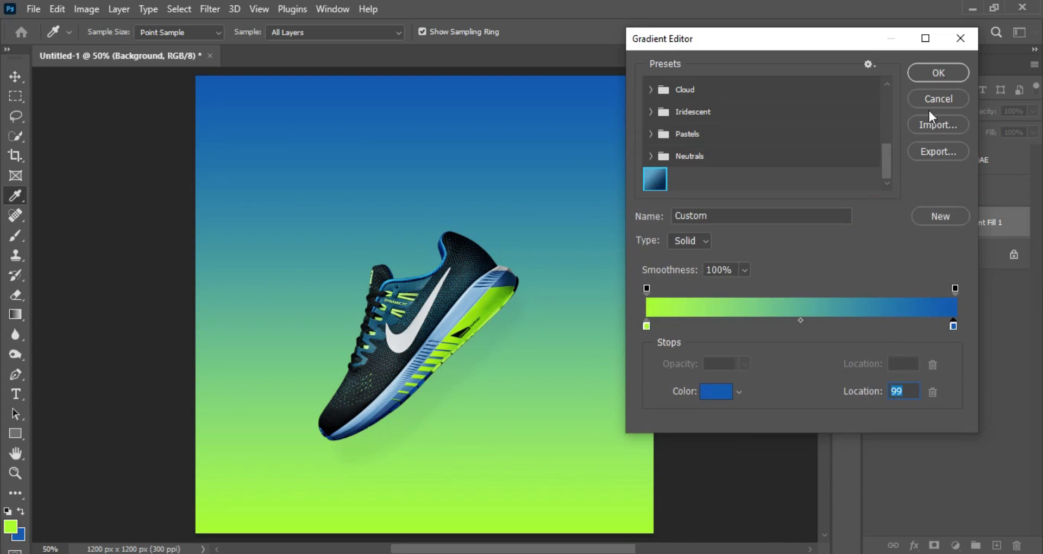
pyautogui.moveTo(954, 325); pyautogui.dragTo(962, 324)
pyautogui.click(947, 71)
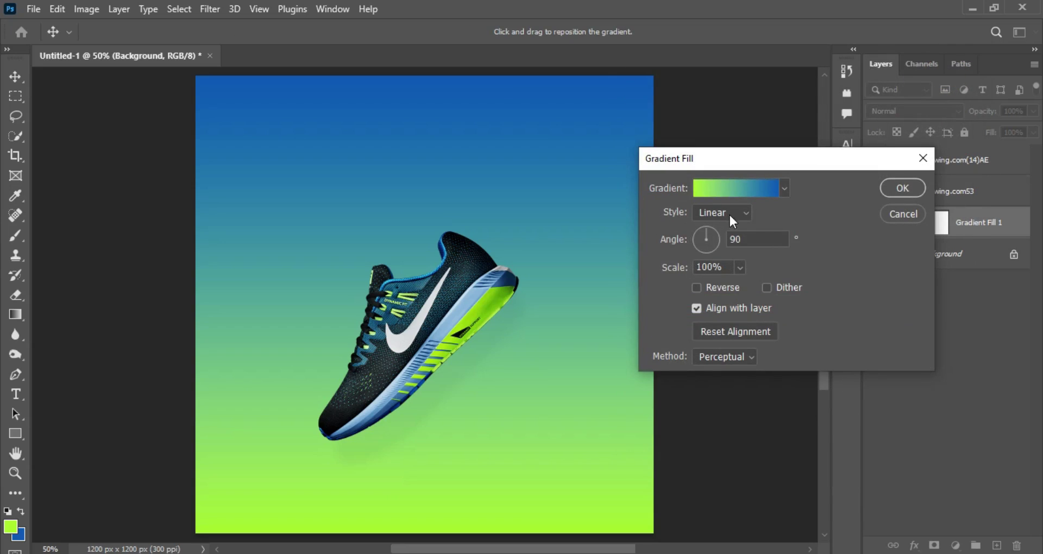
# Step: Set the gradient angle to -56.82° and scale to 70%, then apply
pyautogui.moveTo(709, 229)
pyautogui.mouseDown()
pyautogui.moveTo(701, 241)
pyautogui.moveTo(712, 244)
pyautogui.mouseUp()
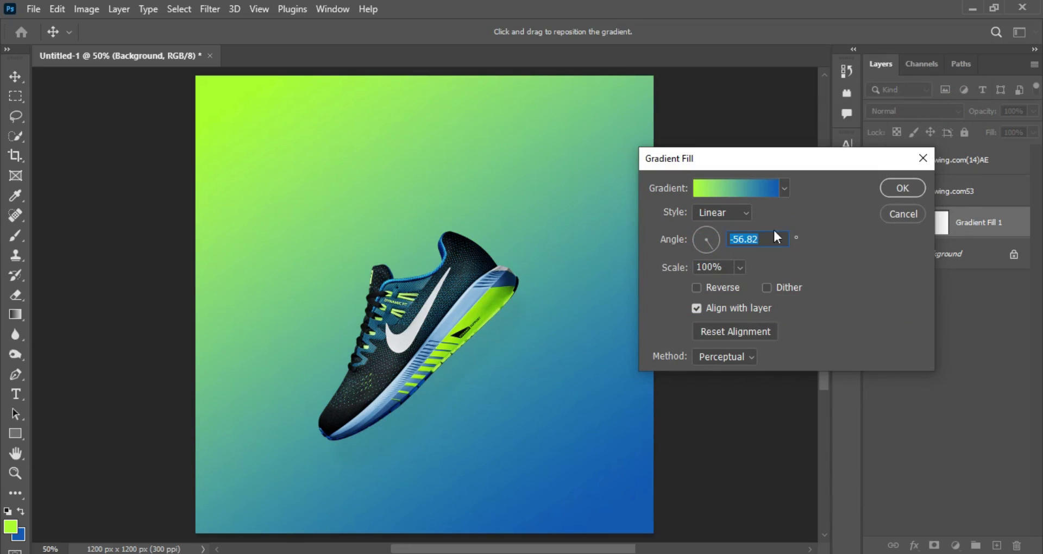
pyautogui.click(739, 267)
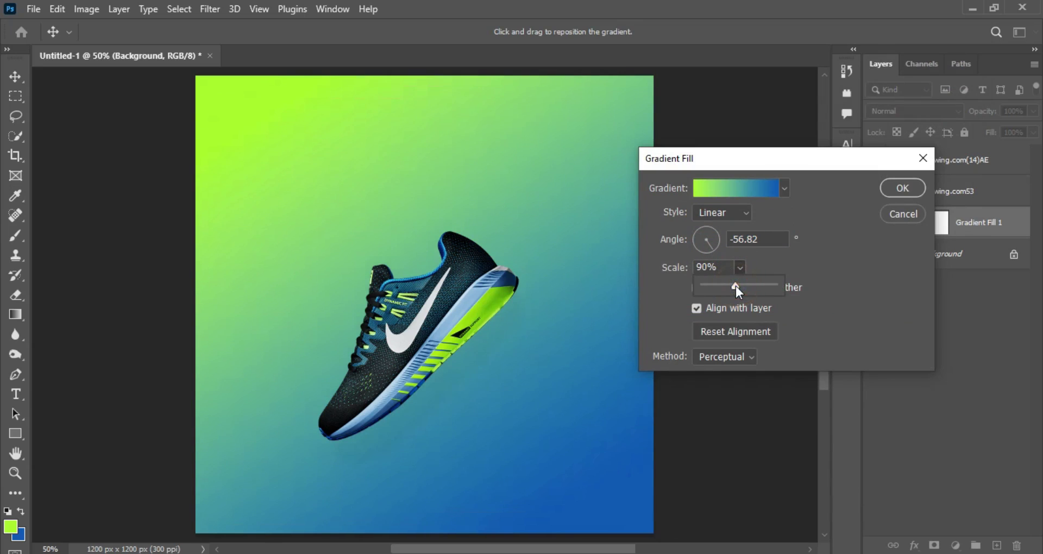
pyautogui.moveTo(736, 285); pyautogui.dragTo(729, 285)
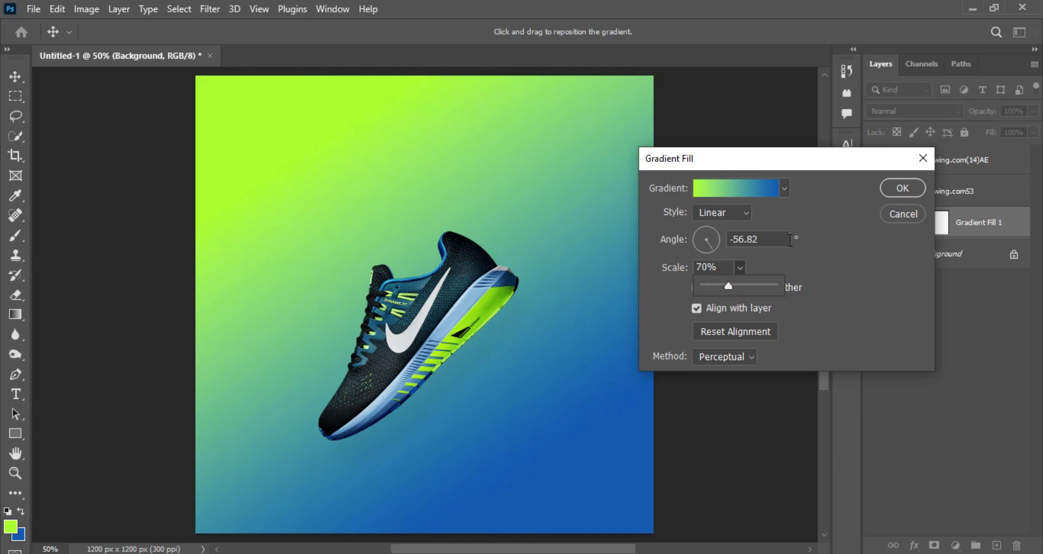
pyautogui.click(891, 186)
# Step: Above Gradient Fill 1, add a new layer named noise in Soft Light mode, filled with 50% gray
pyautogui.click(891, 187)
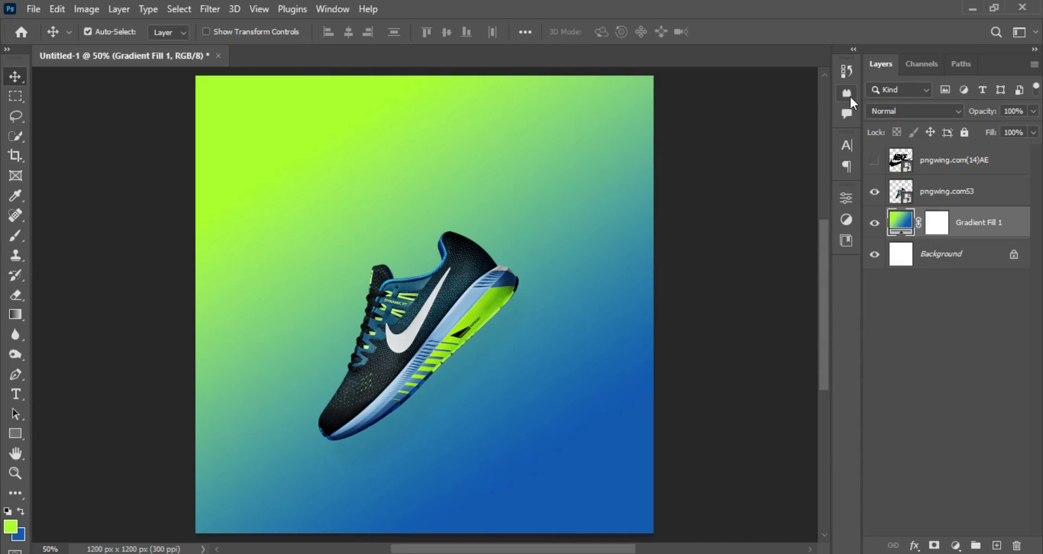
pyautogui.click(948, 194)
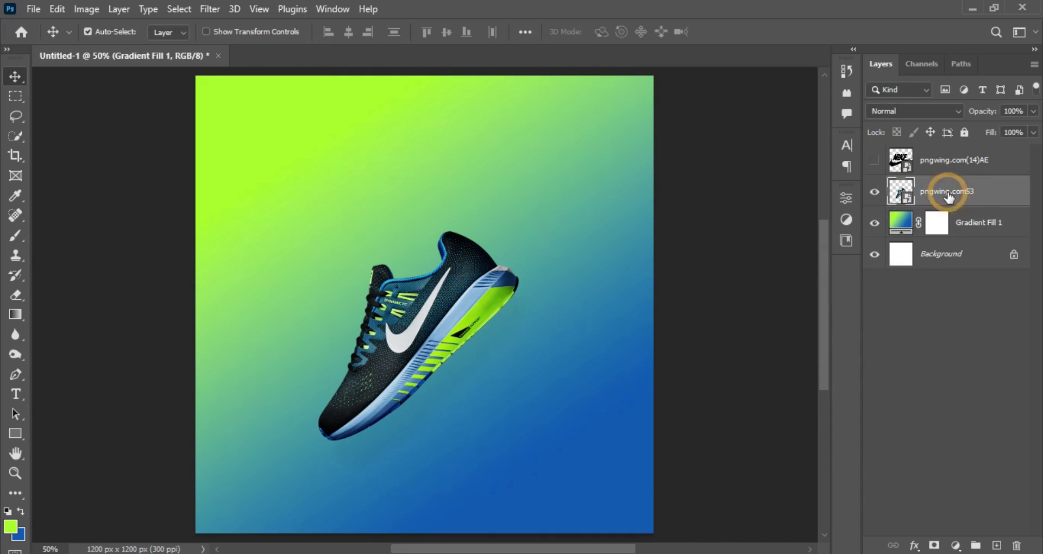
pyautogui.click(996, 231)
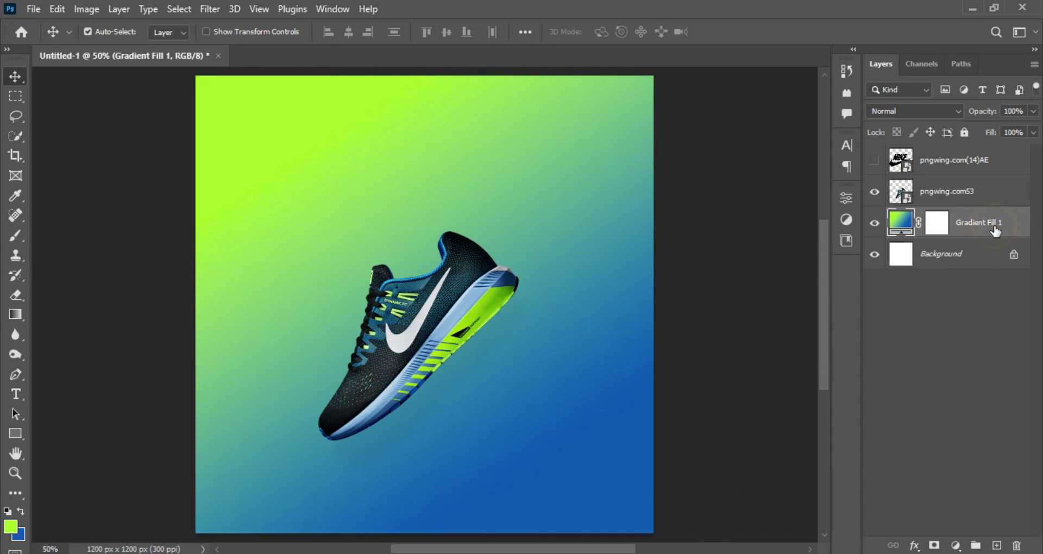
pyautogui.press('ctrl')
pyautogui.hotkey('ctrl', 'shift', 'n')
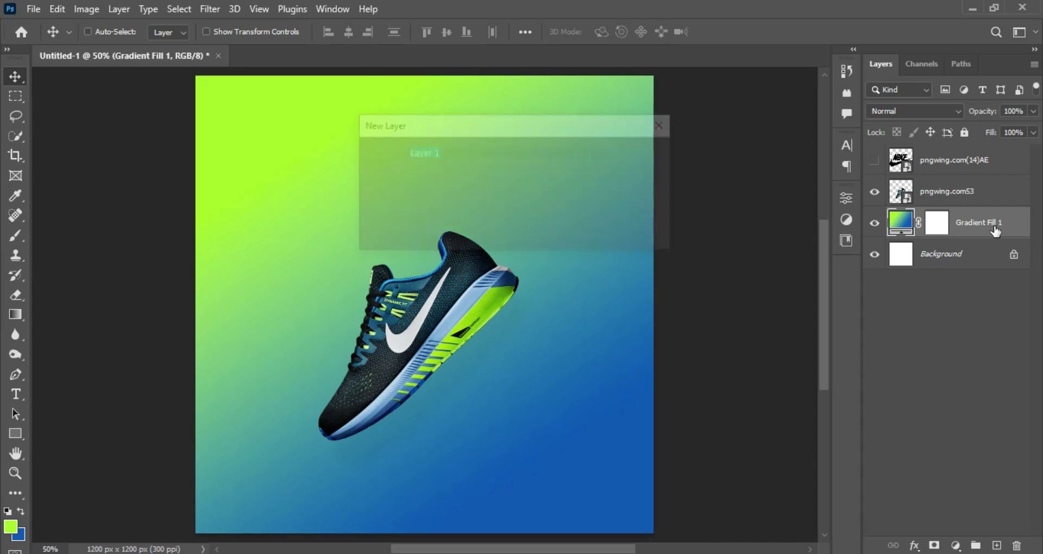
pyautogui.write('noise')
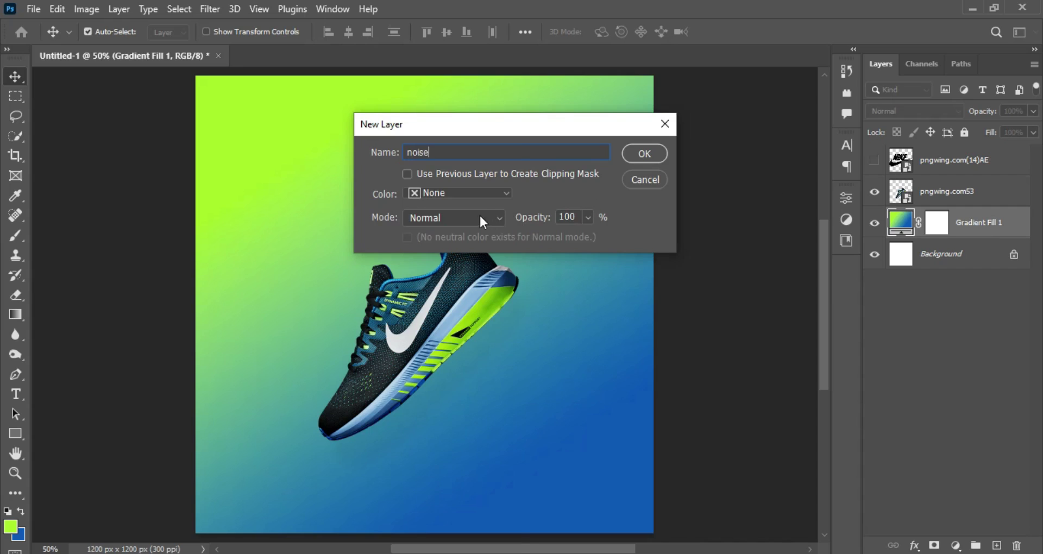
pyautogui.click(481, 218)
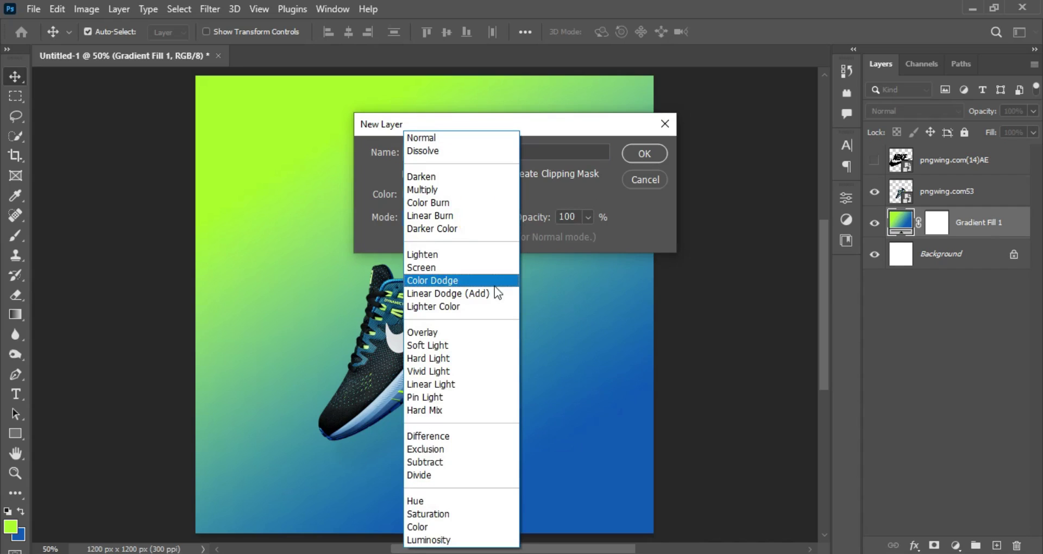
pyautogui.click(478, 342)
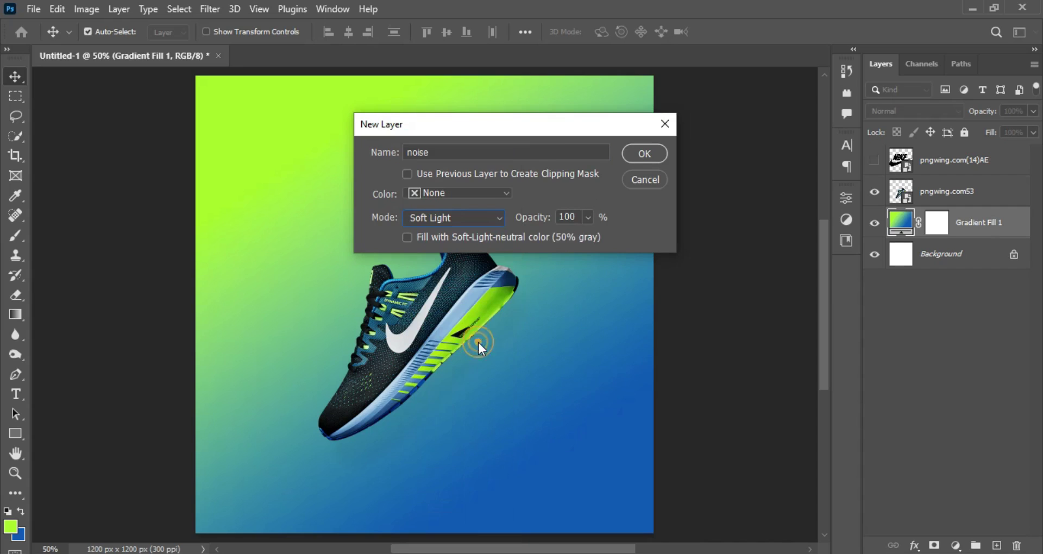
pyautogui.click(547, 236)
pyautogui.click(655, 153)
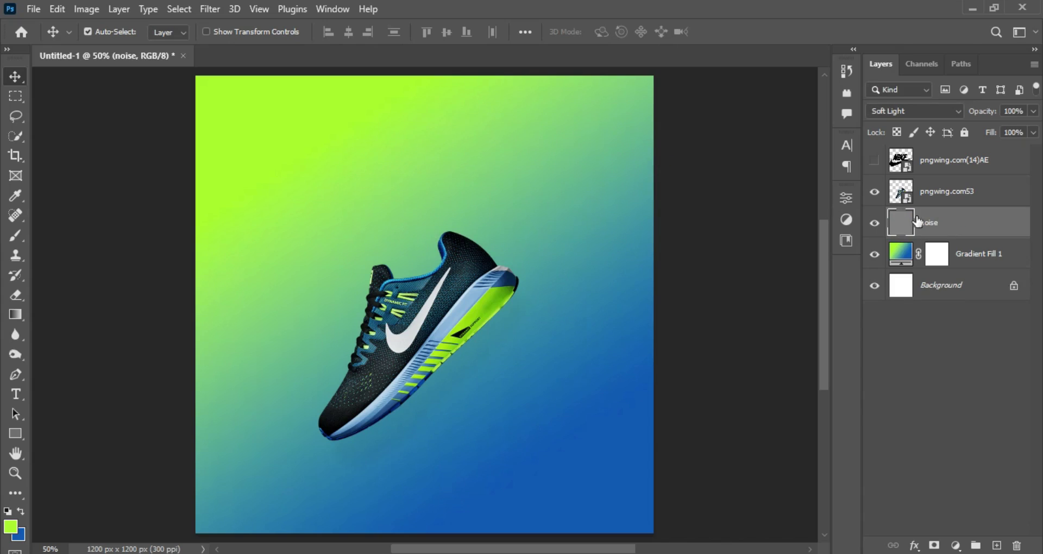
# Step: Convert the noise layer to a smart object and apply Add Noise at about 5.35
pyautogui.rightClick(957, 223)
pyautogui.click(834, 232)
pyautogui.click(209, 8)
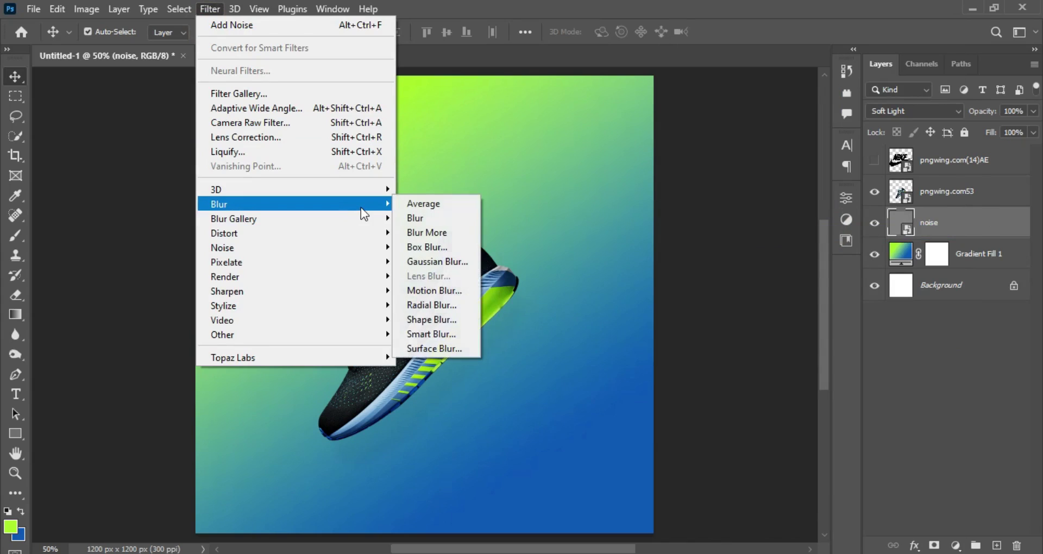
pyautogui.moveTo(374, 248)
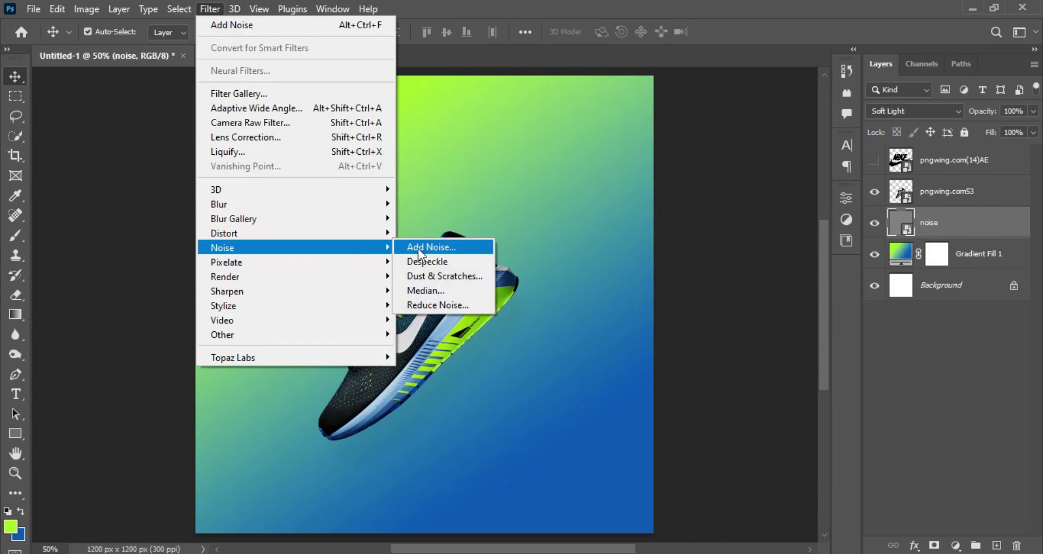
pyautogui.click(418, 248)
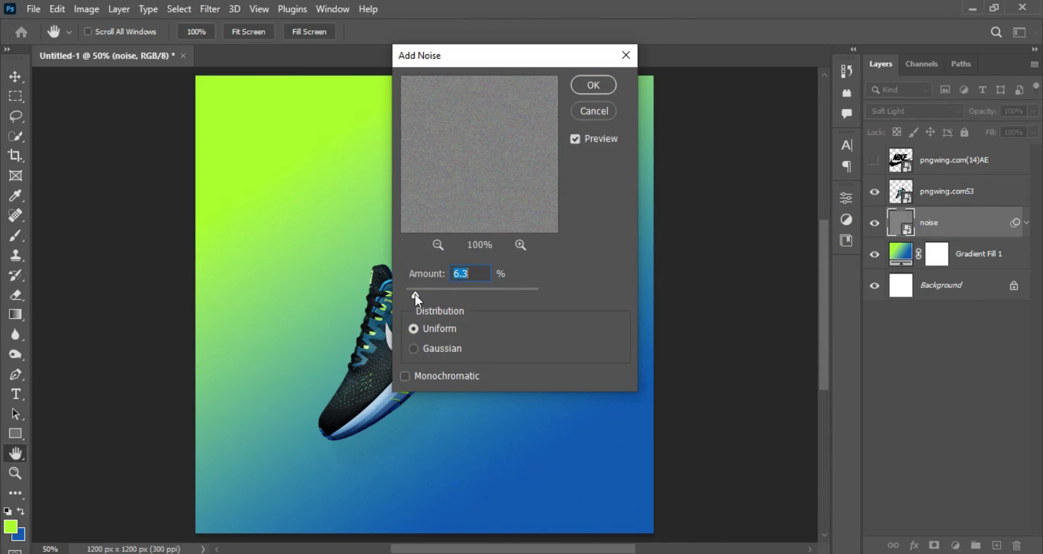
pyautogui.moveTo(415, 295); pyautogui.dragTo(413, 294)
pyautogui.click(593, 86)
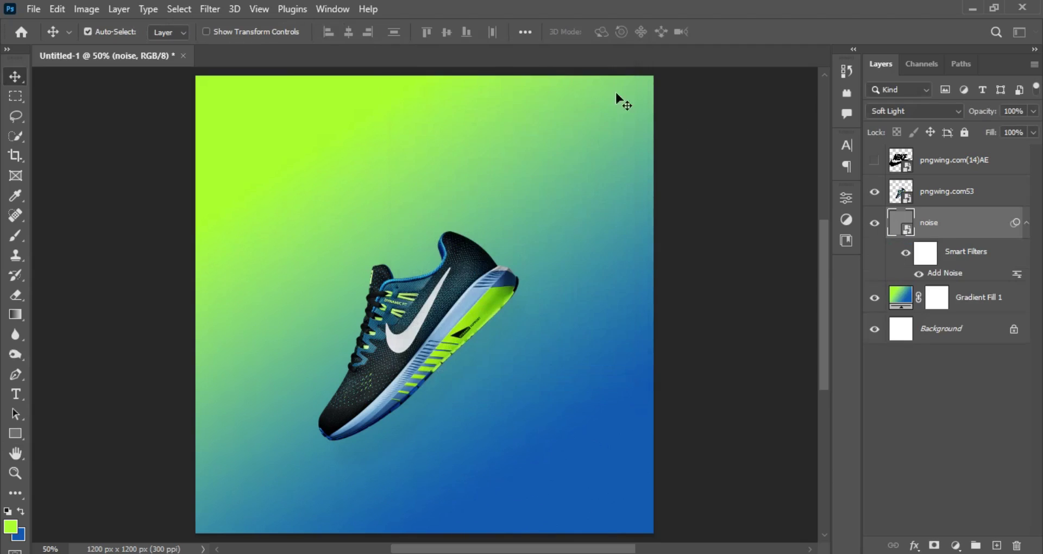
# Step: Collapse the noise layer's filter list and toggle the shoe's visibility to check the background
pyautogui.click(1028, 223)
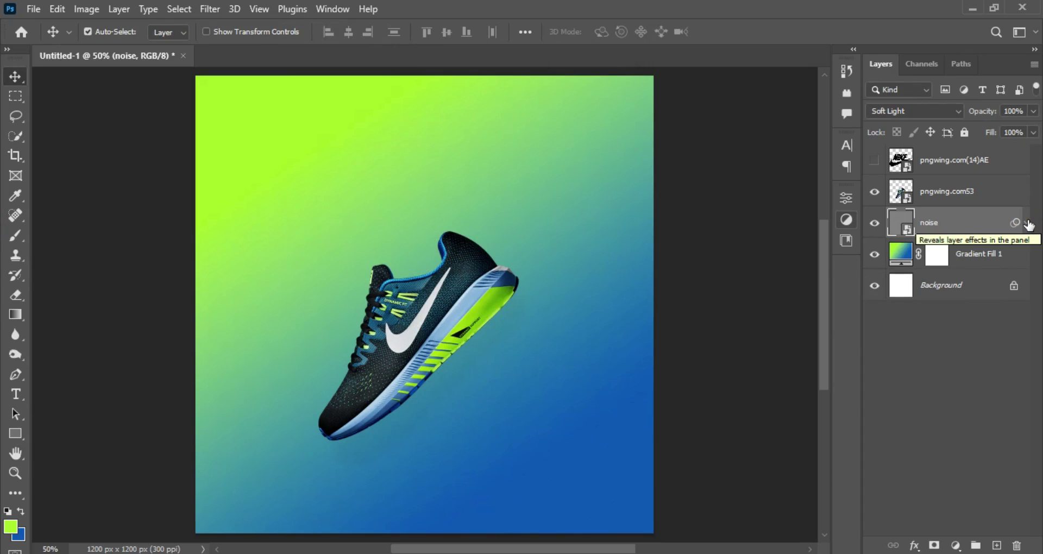
pyautogui.click(874, 192)
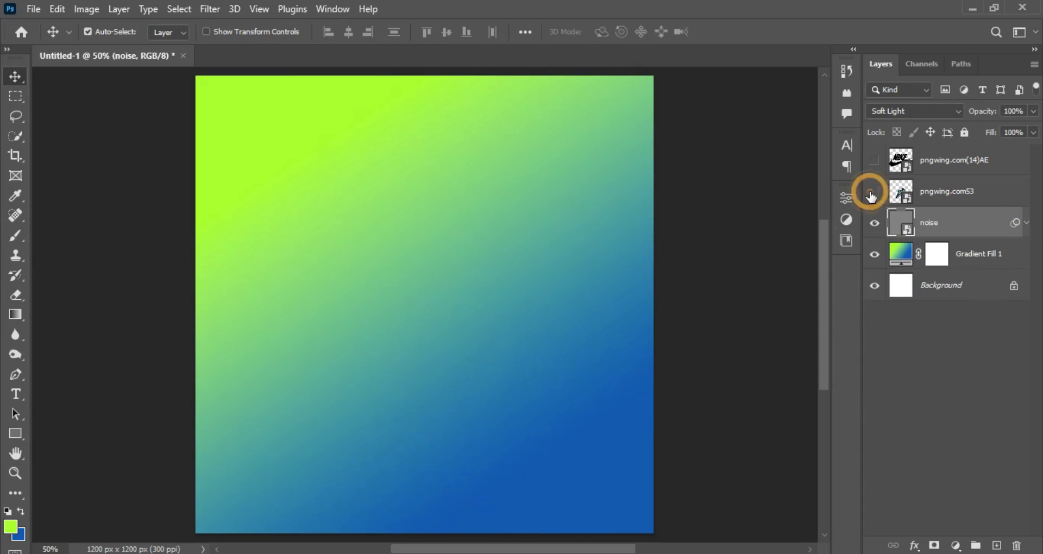
pyautogui.click(874, 192)
pyautogui.click(986, 204)
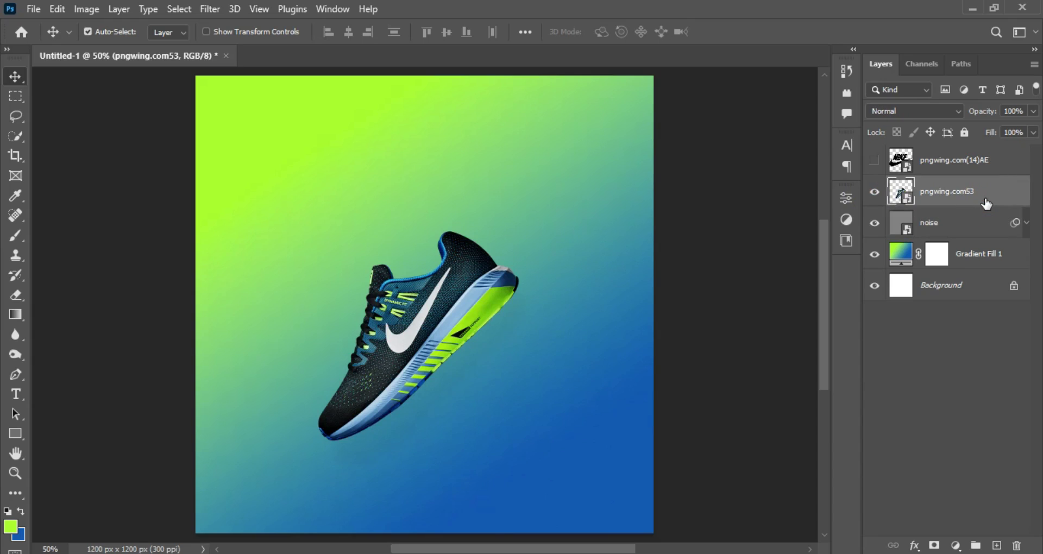
pyautogui.click(874, 192)
pyautogui.click(875, 193)
# Step: Duplicate the shoe layer with Ctrl+J and move the copy beneath the original
pyautogui.hotkey('ctrl', 'j')
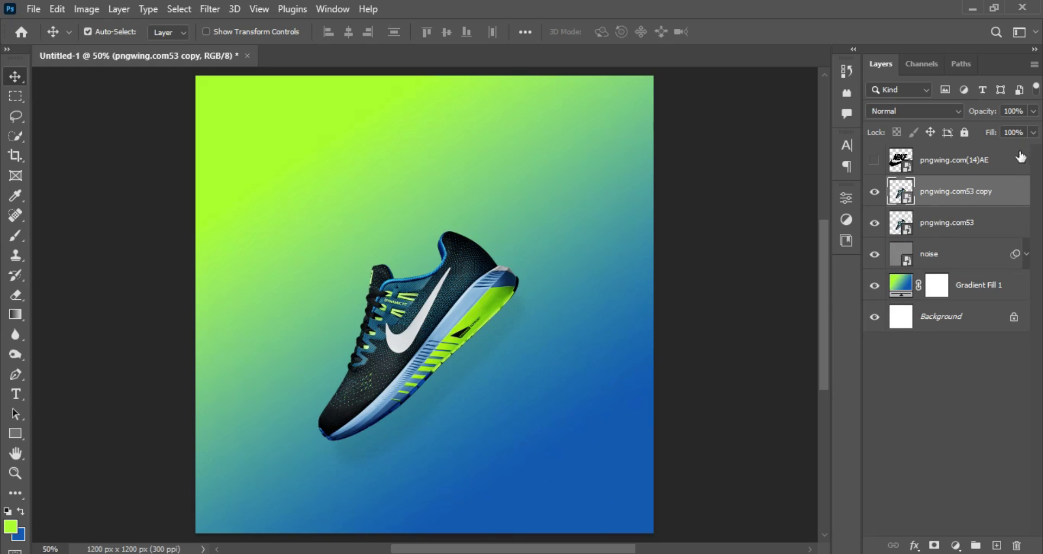
pyautogui.moveTo(1008, 198); pyautogui.dragTo(995, 232)
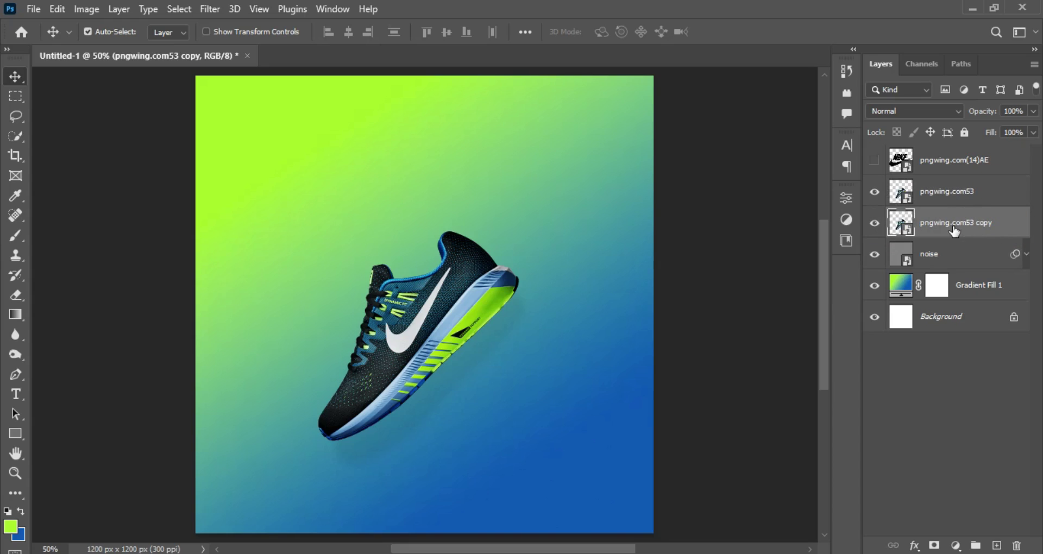
pyautogui.click(1014, 224)
# Step: Give the shoe copy a Color Overlay sampled from the sole and darkened to navy #092346
pyautogui.doubleClick(983, 221)
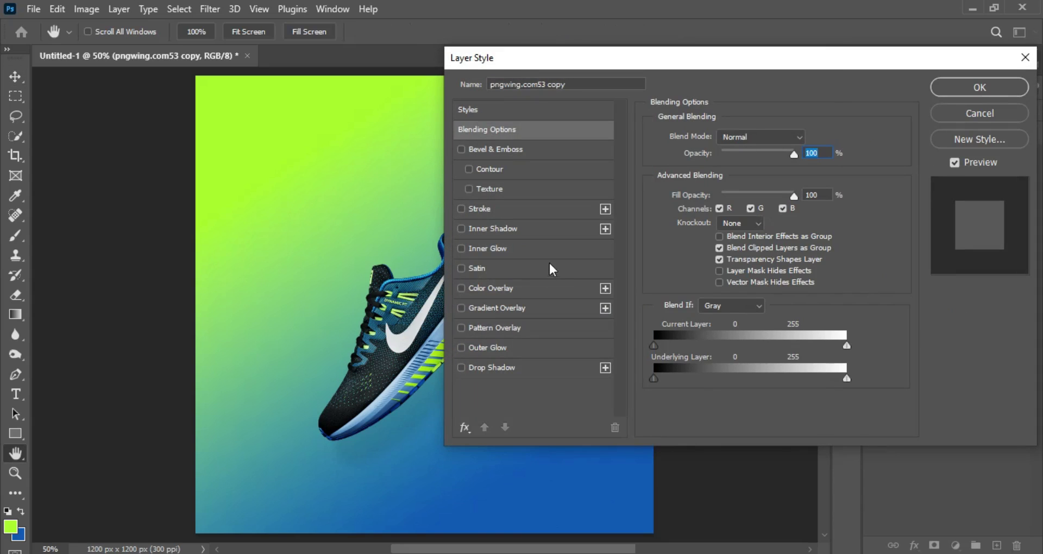
pyautogui.click(480, 288)
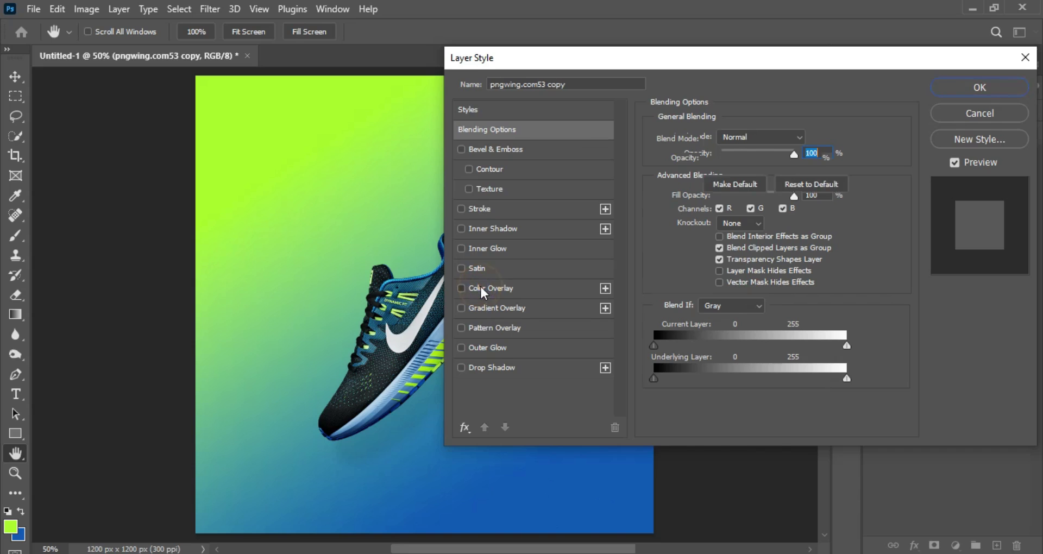
pyautogui.click(808, 138)
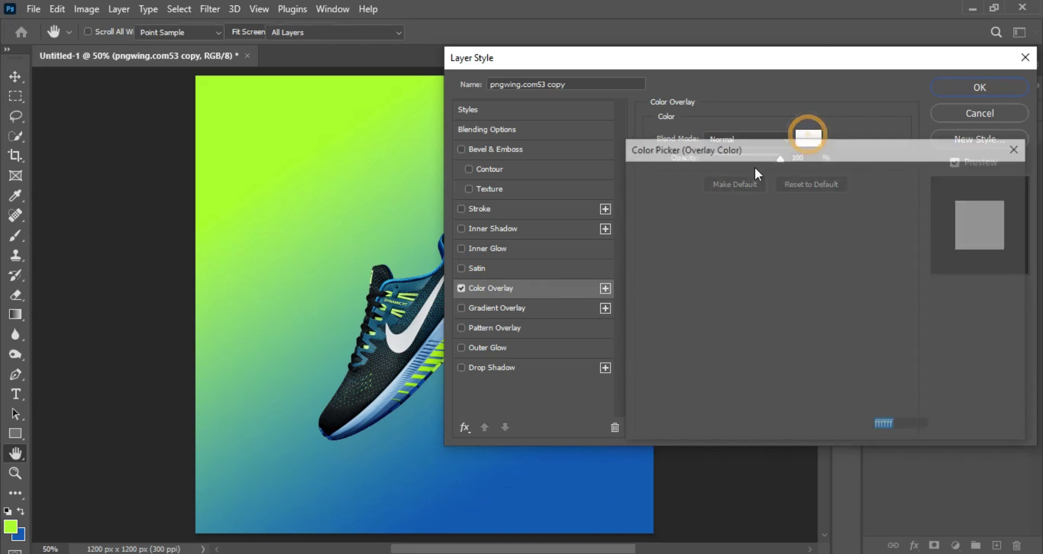
pyautogui.click(354, 427)
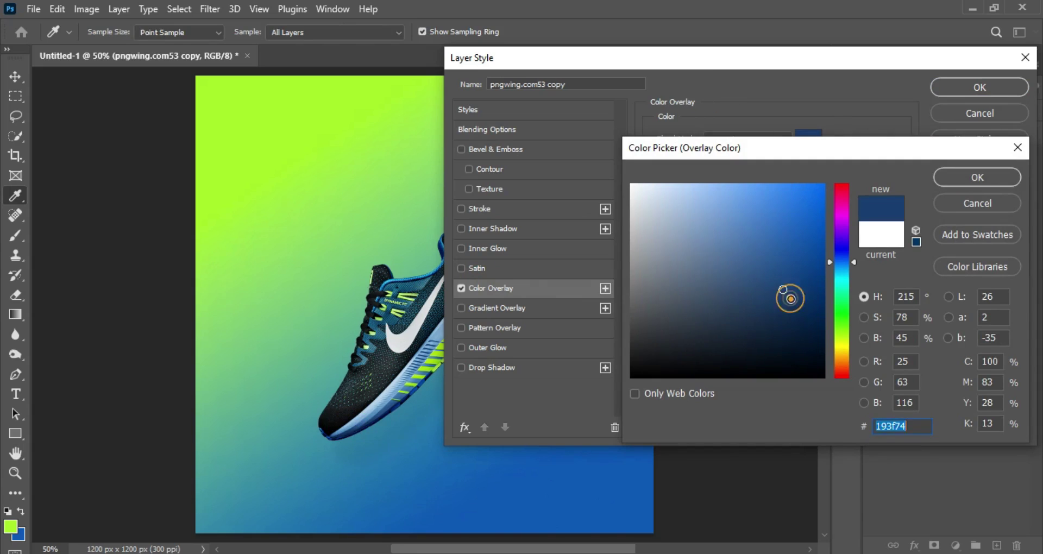
pyautogui.moveTo(789, 298); pyautogui.dragTo(800, 325)
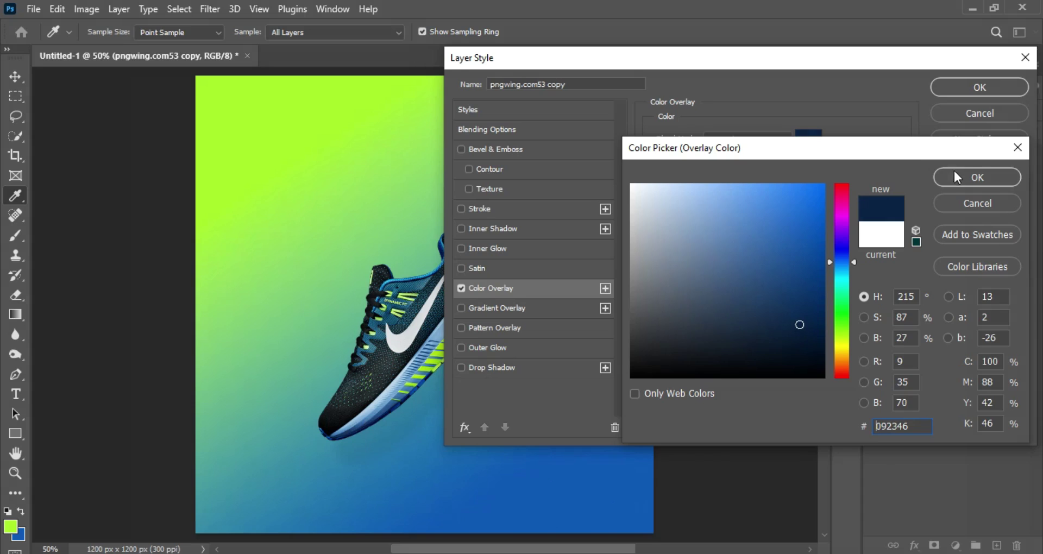
pyautogui.click(976, 177)
# Step: Flip the navy copy vertically, move it below the shoe, and rotate it about -31.6°
pyautogui.click(977, 87)
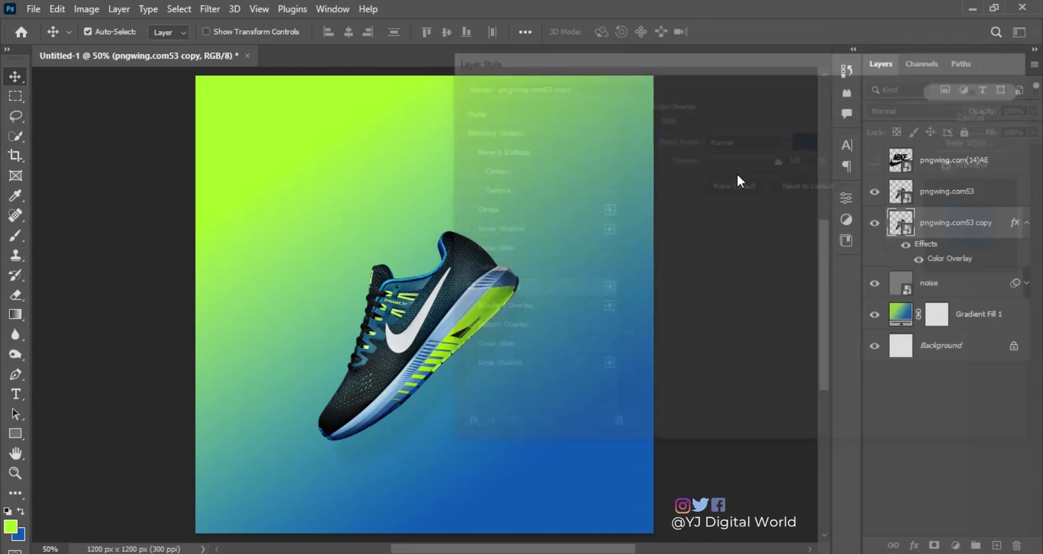
pyautogui.hotkey('ctrl', 't')
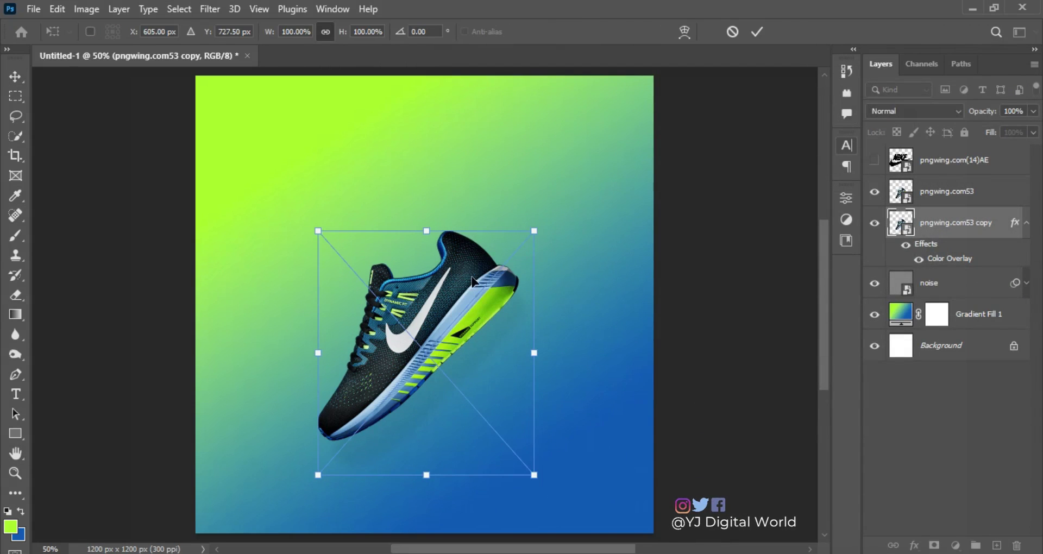
pyautogui.rightClick(451, 288)
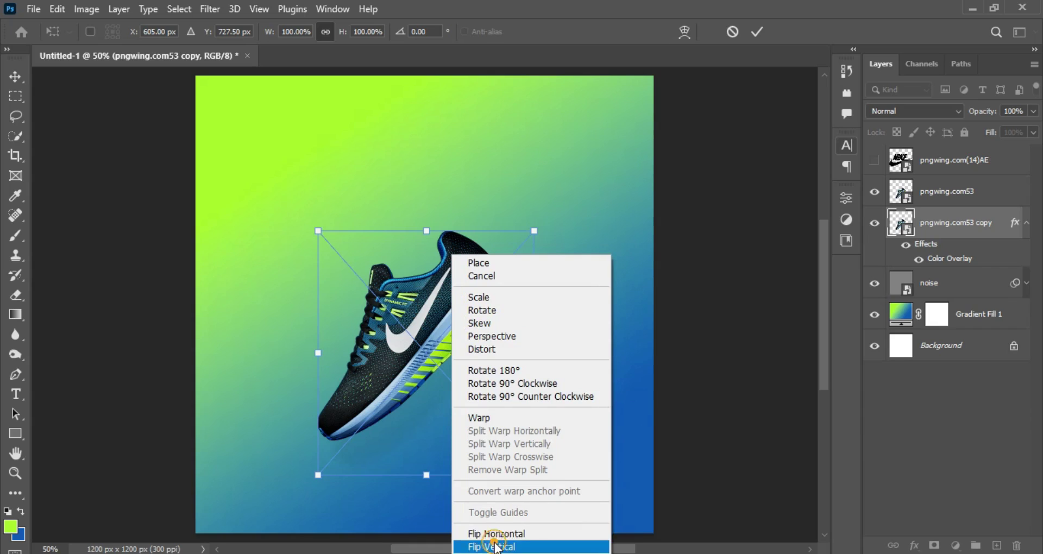
pyautogui.click(496, 546)
pyautogui.moveTo(431, 383); pyautogui.dragTo(444, 541)
pyautogui.moveTo(400, 458); pyautogui.dragTo(391, 492)
pyautogui.moveTo(674, 359); pyautogui.dragTo(535, 242)
pyautogui.moveTo(411, 499); pyautogui.dragTo(435, 423)
# Step: Rotate the shadow to about -43.6°, skew and distort its corners flat onto the floor, and commit
pyautogui.moveTo(663, 480); pyautogui.dragTo(672, 472)
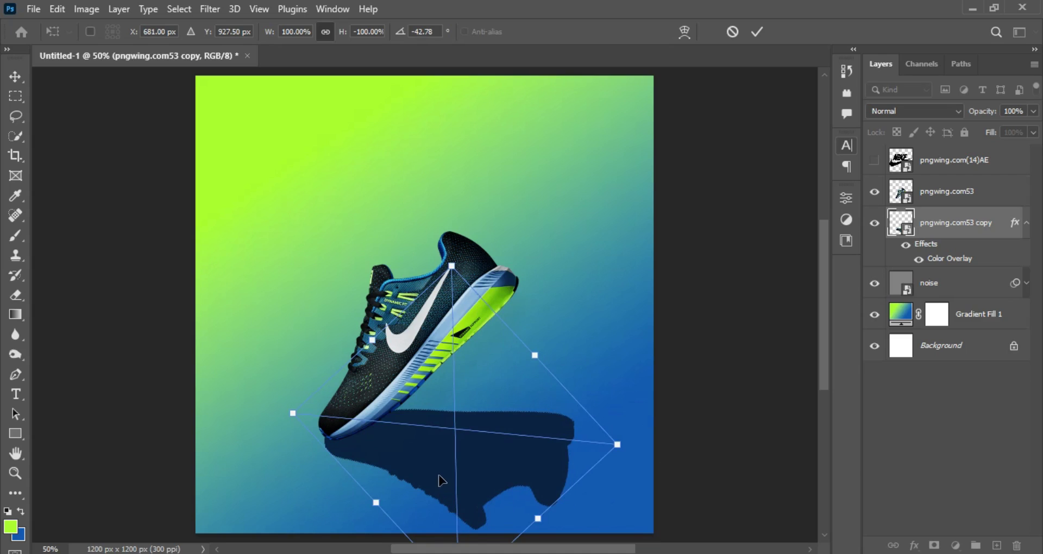
pyautogui.moveTo(438, 480); pyautogui.dragTo(442, 476)
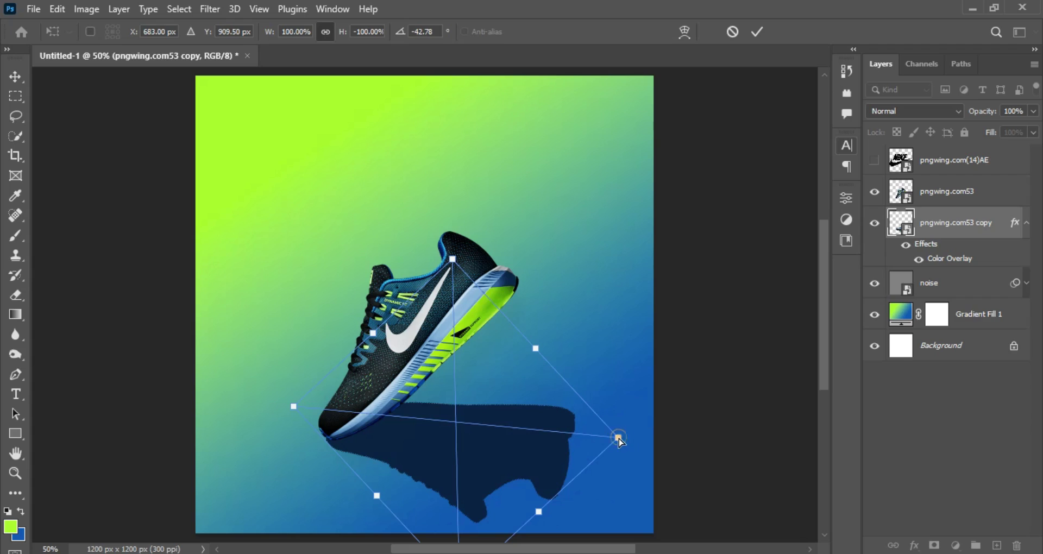
pyautogui.moveTo(619, 438); pyautogui.dragTo(655, 462)
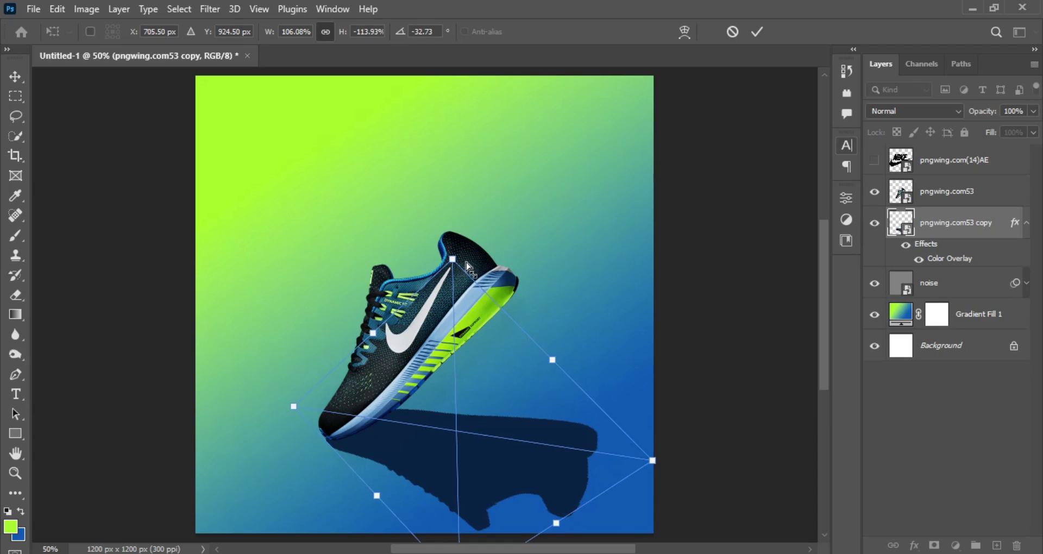
pyautogui.moveTo(453, 259)
pyautogui.mouseDown()
pyautogui.moveTo(454, 206)
pyautogui.moveTo(456, 244)
pyautogui.mouseUp()
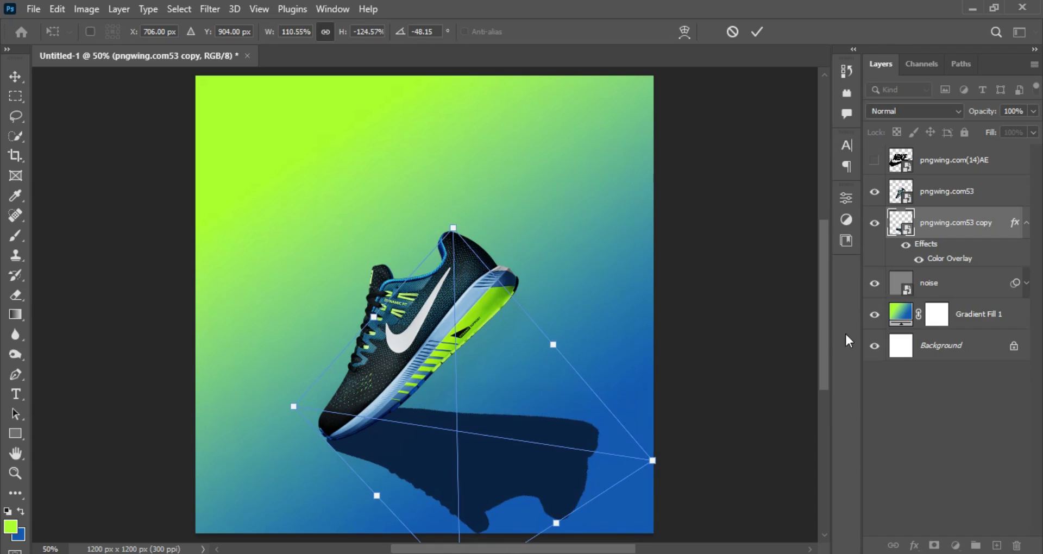
pyautogui.moveTo(824, 332); pyautogui.dragTo(824, 349)
pyautogui.moveTo(460, 541); pyautogui.dragTo(482, 519)
pyautogui.click(505, 411)
pyautogui.moveTo(505, 412); pyautogui.dragTo(500, 412)
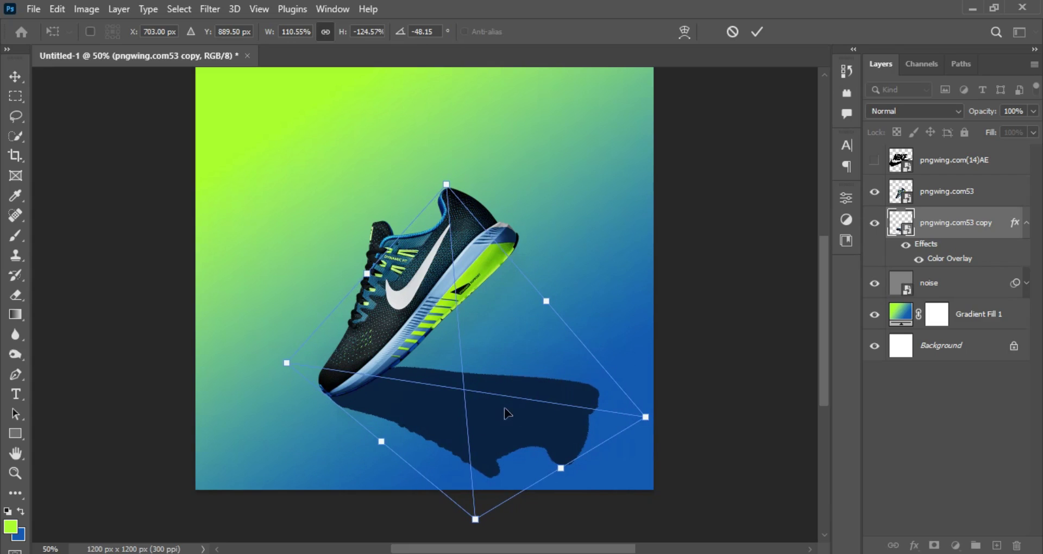
pyautogui.moveTo(646, 417)
pyautogui.mouseDown()
pyautogui.moveTo(656, 396)
pyautogui.moveTo(657, 405)
pyautogui.mouseUp()
pyautogui.click(758, 31)
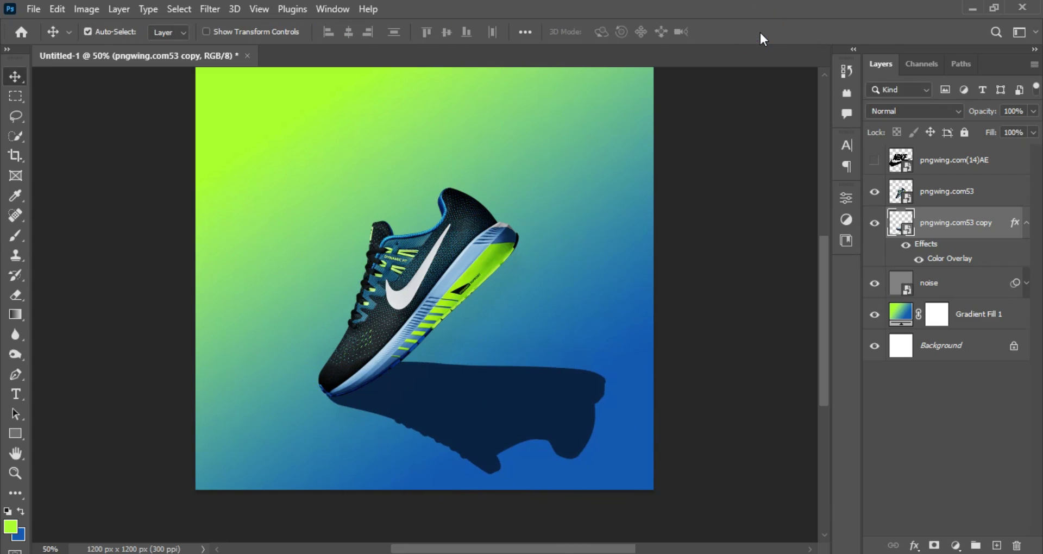
# Step: Add a Tilt-Shift blur to the shadow with the focus band turned vertical and centred at the heel
pyautogui.click(1027, 222)
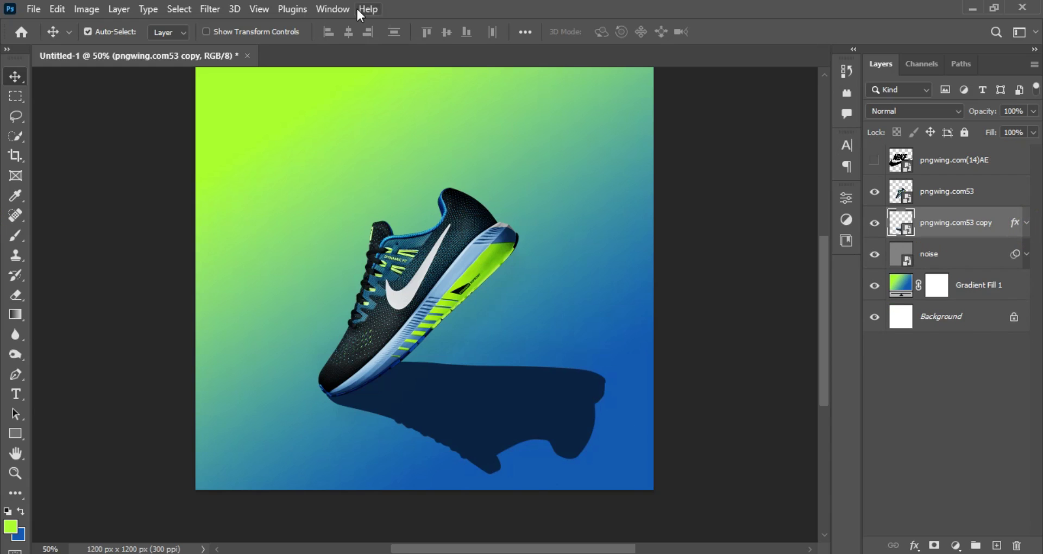
pyautogui.click(209, 10)
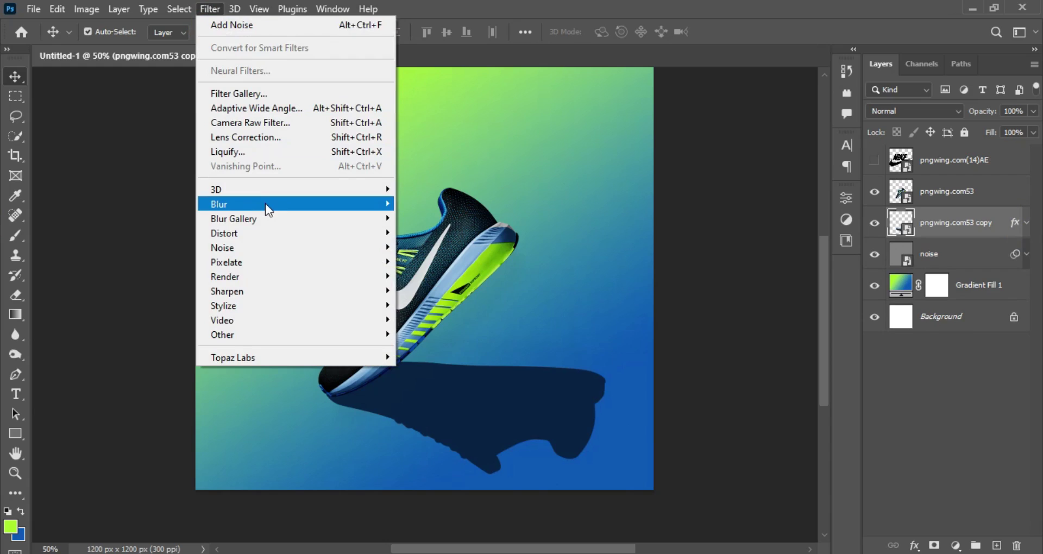
pyautogui.moveTo(286, 214)
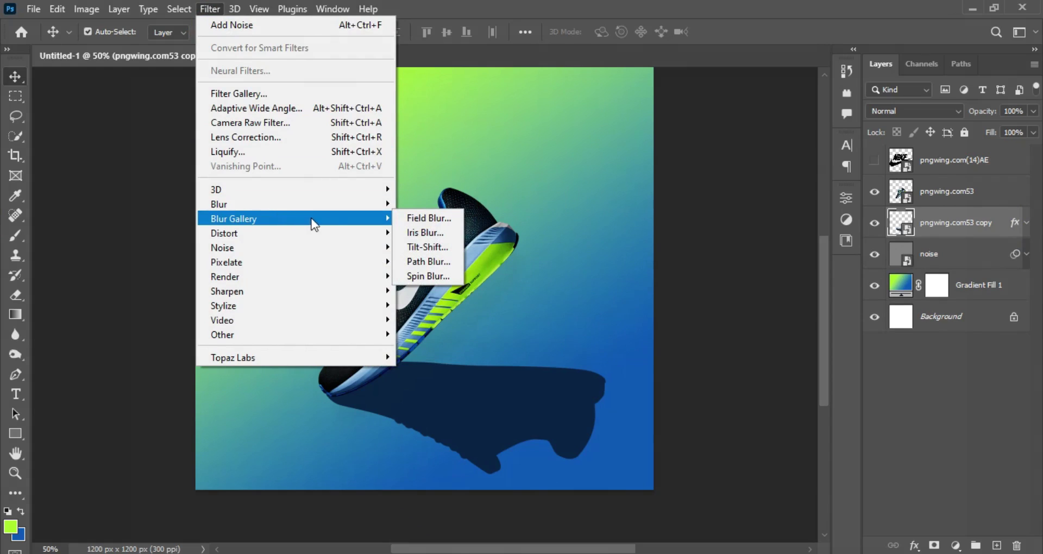
pyautogui.click(426, 247)
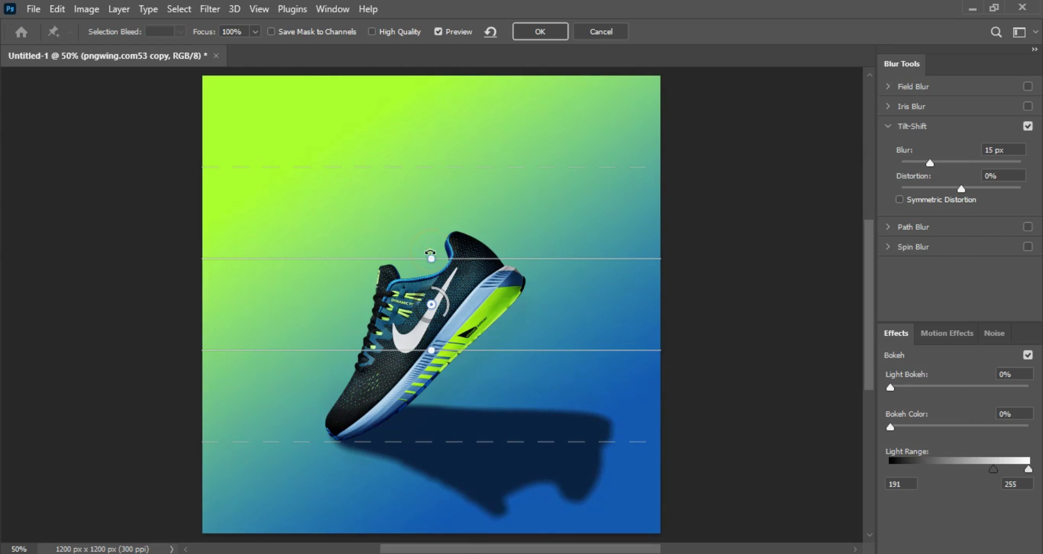
pyautogui.moveTo(430, 253); pyautogui.dragTo(378, 308)
pyautogui.moveTo(444, 300); pyautogui.dragTo(326, 443)
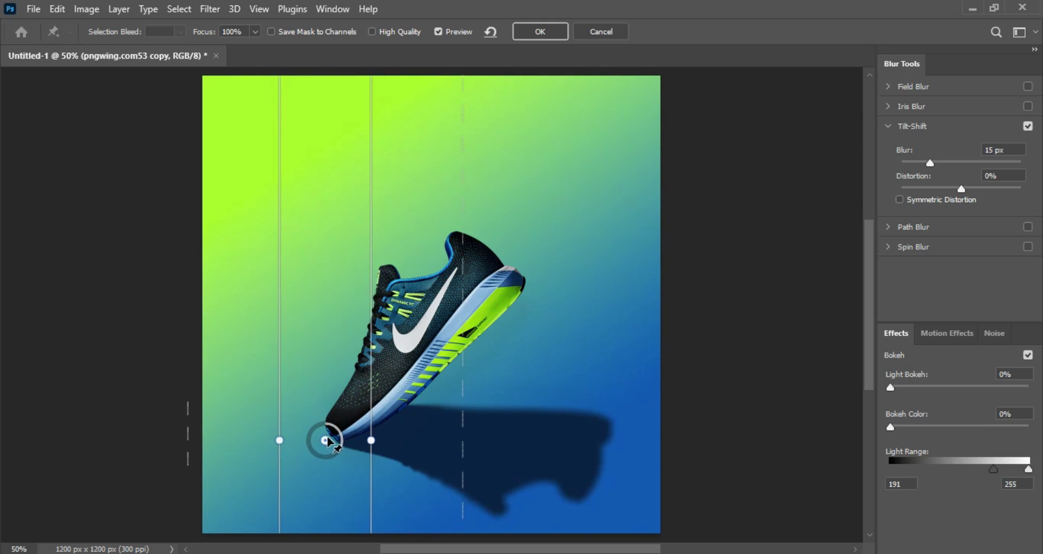
pyautogui.moveTo(327, 440); pyautogui.dragTo(328, 438)
# Step: Tighten the focus and transition lines near the heel, set the blur to 43 px, and apply
pyautogui.hotkey('ctrl', '+')
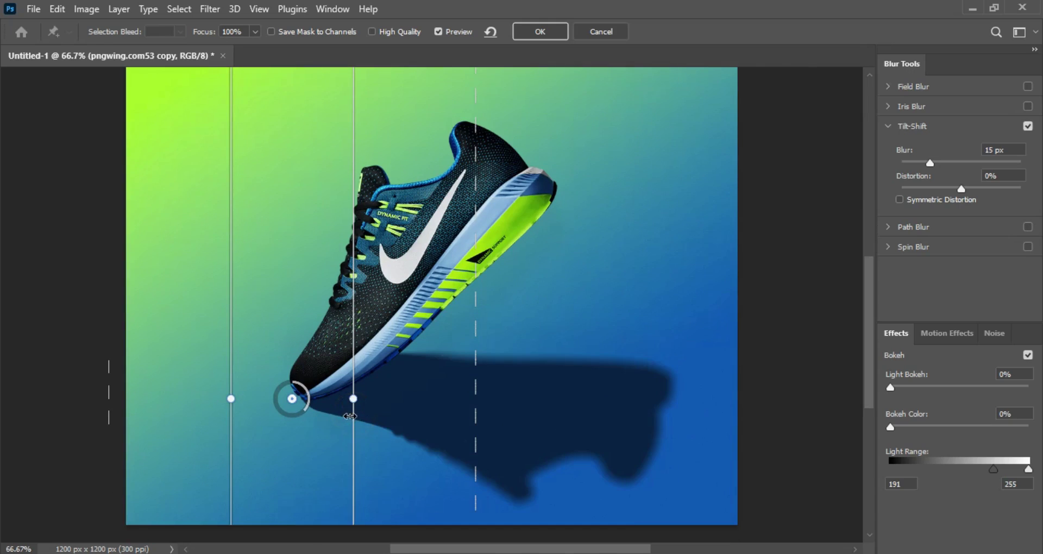
pyautogui.moveTo(350, 416); pyautogui.dragTo(330, 420)
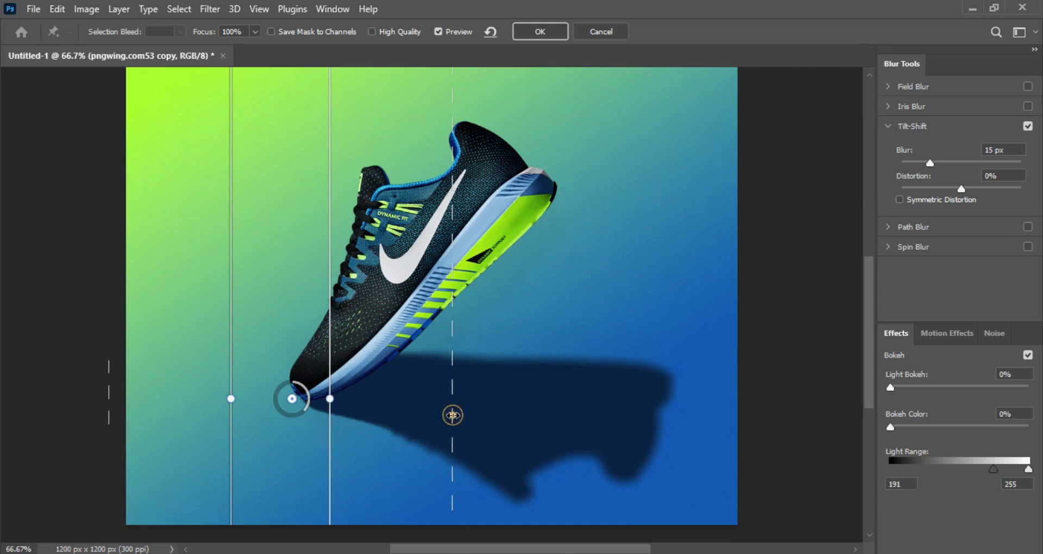
pyautogui.moveTo(452, 415); pyautogui.dragTo(422, 418)
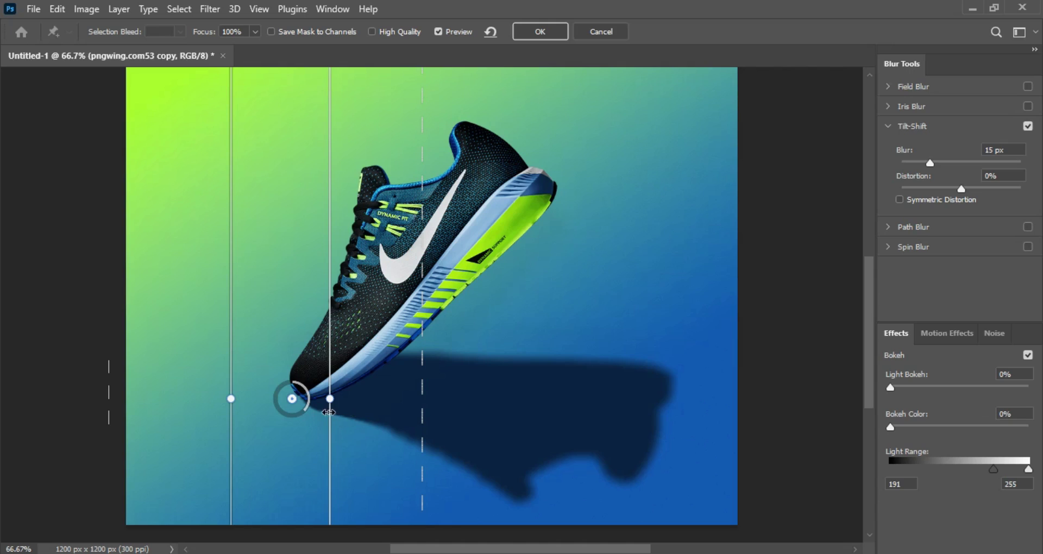
pyautogui.moveTo(309, 412); pyautogui.dragTo(280, 420)
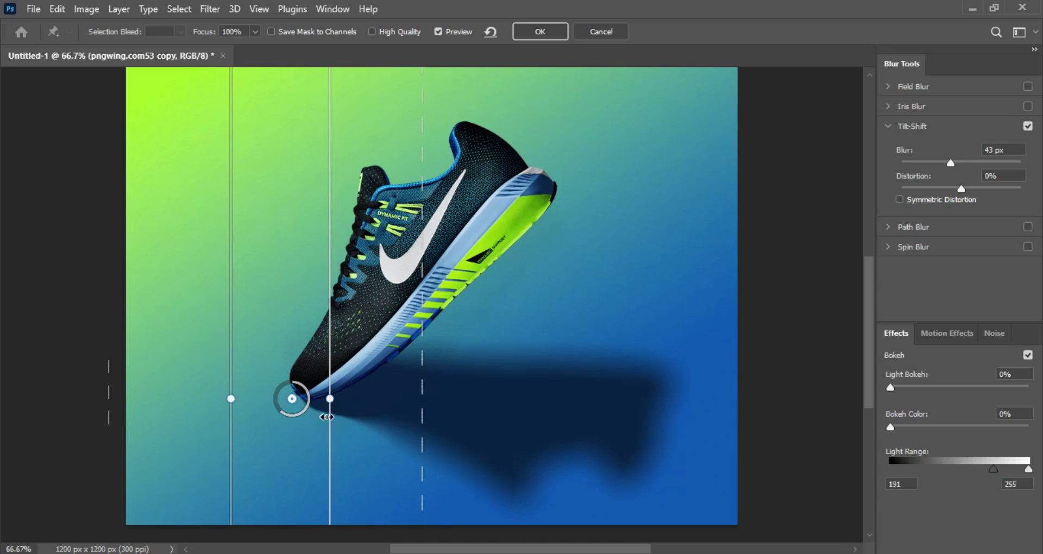
pyautogui.moveTo(326, 418); pyautogui.dragTo(324, 418)
pyautogui.moveTo(413, 424)
pyautogui.mouseDown()
pyautogui.moveTo(392, 423)
pyautogui.moveTo(402, 422)
pyautogui.mouseUp()
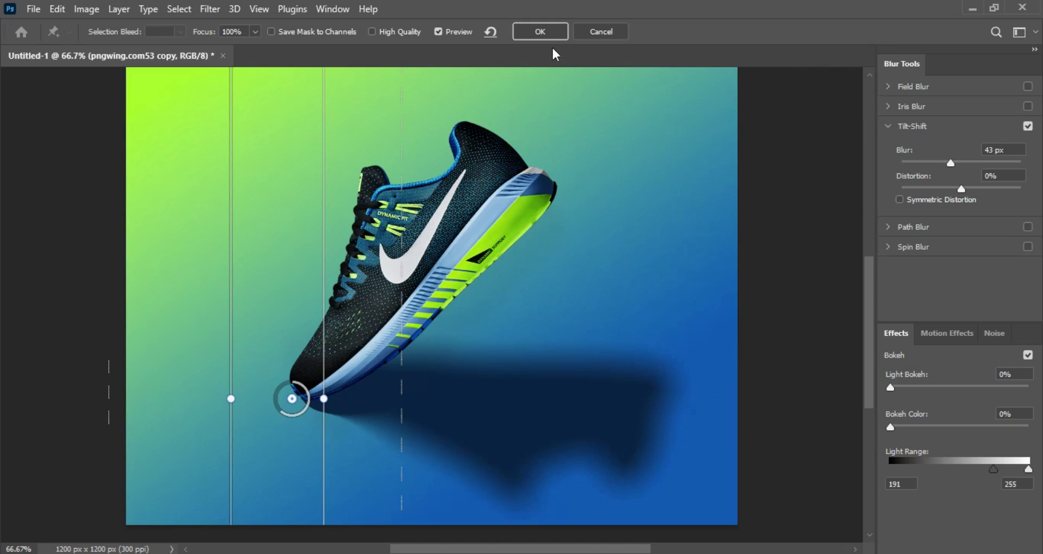
pyautogui.click(552, 32)
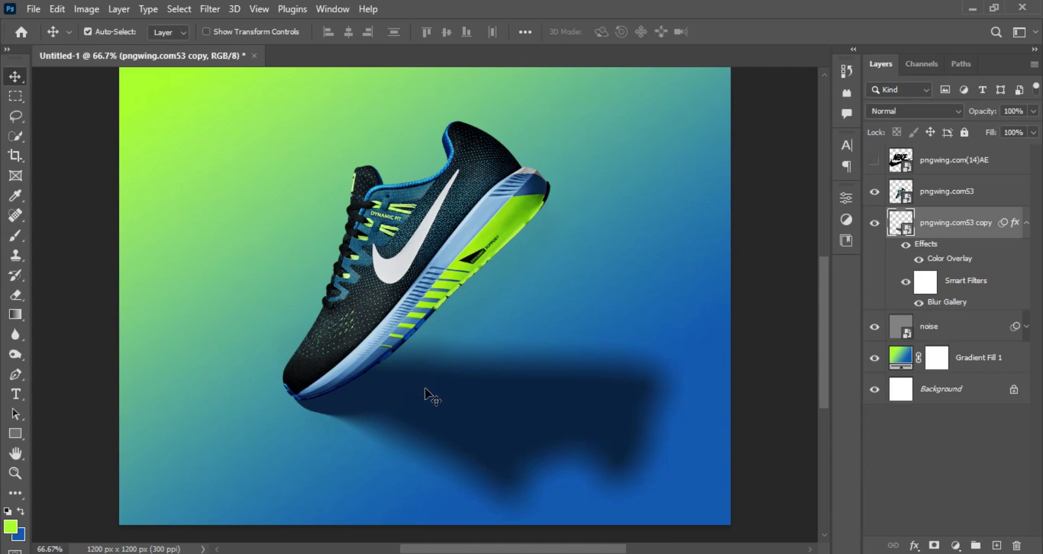
# Step: Nudge the navy shadow a few pixels and give its layer a white layer mask
pyautogui.moveTo(429, 396); pyautogui.dragTo(432, 399)
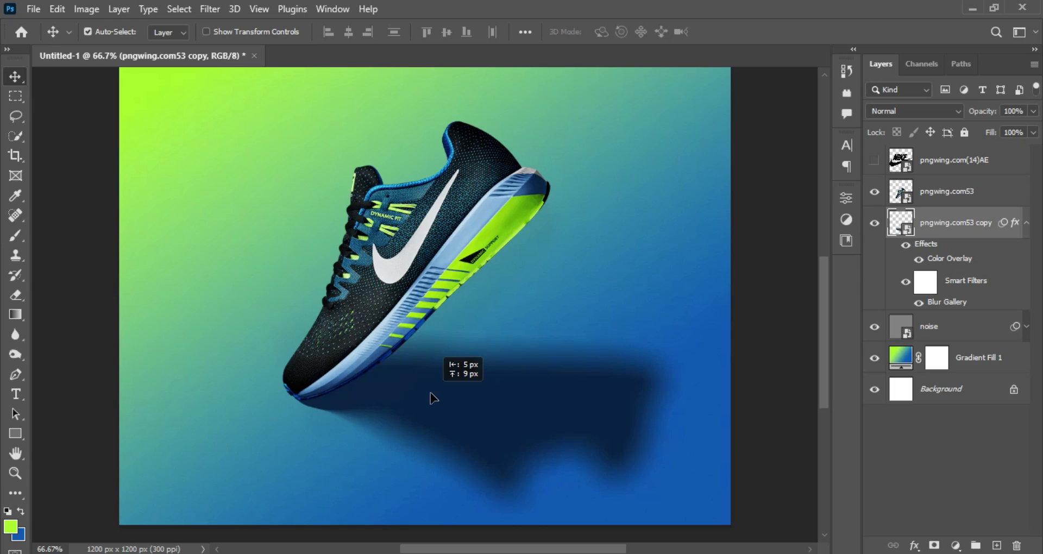
pyautogui.moveTo(430, 393); pyautogui.dragTo(431, 399)
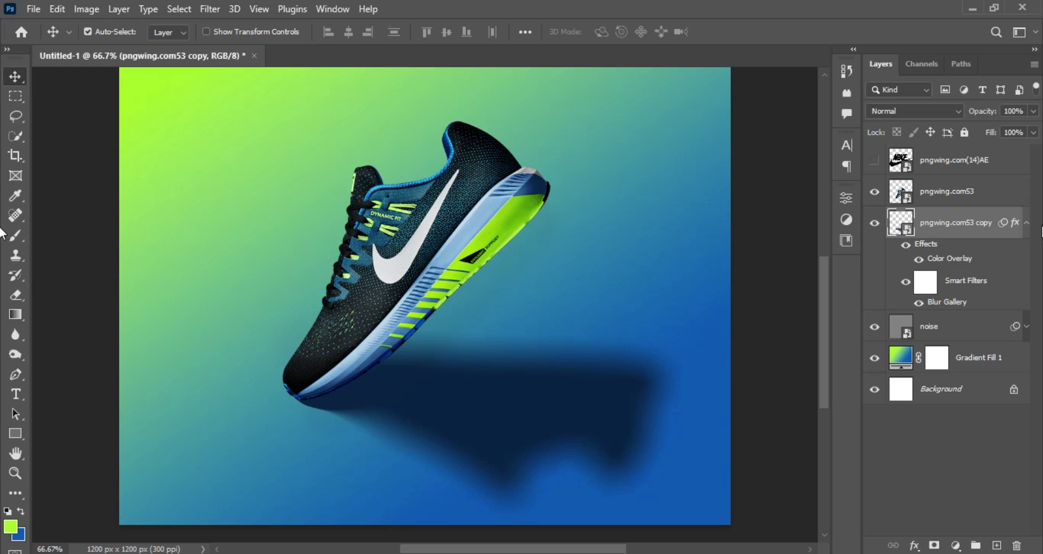
pyautogui.click(1029, 223)
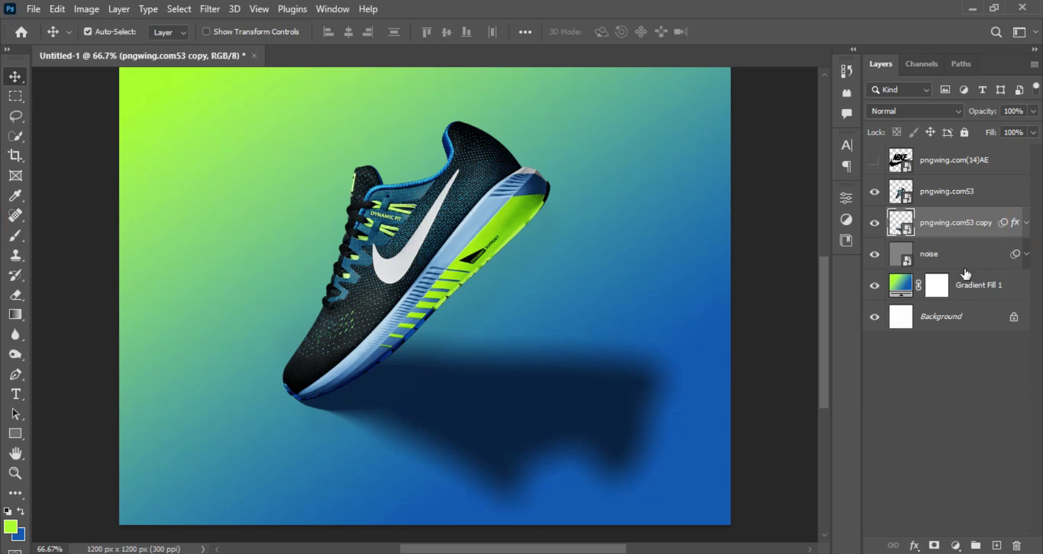
pyautogui.click(934, 545)
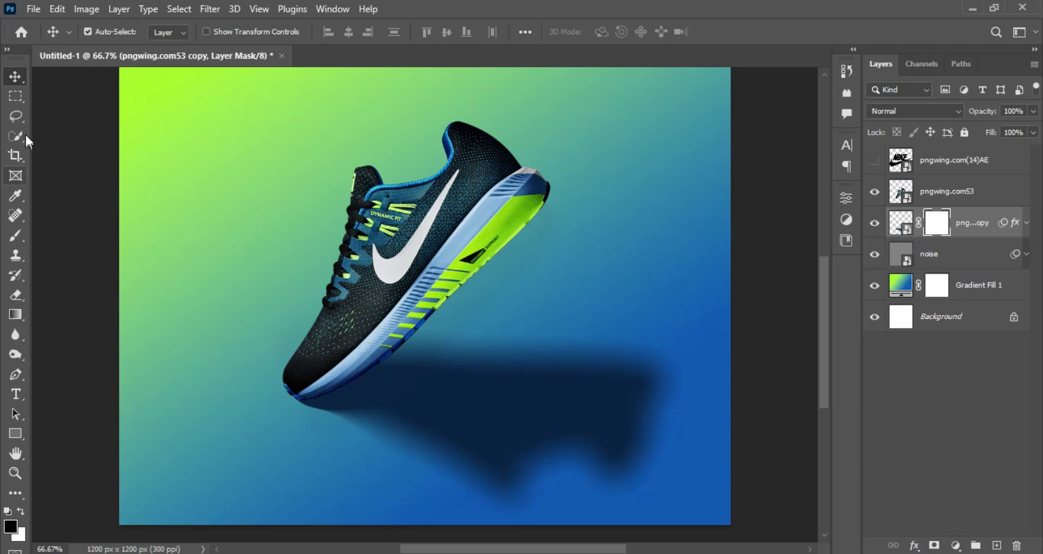
# Step: Paint the shadow mask with a size-400 soft black brush to fade its lower tails and upper edge
pyautogui.click(20, 237)
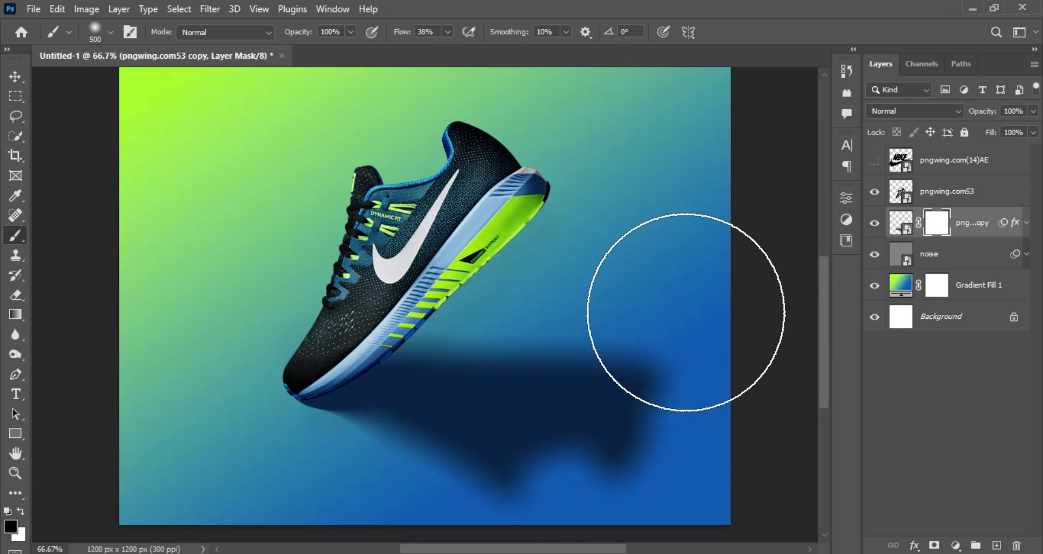
pyautogui.press('[')
pyautogui.press('[')
pyautogui.press('[')
pyautogui.press(']')
pyautogui.press(']')
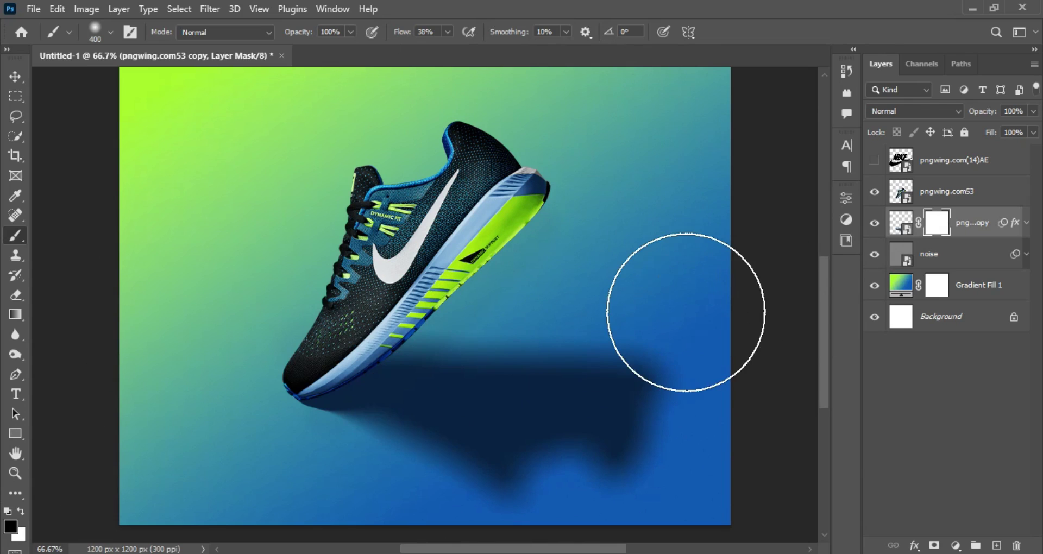
pyautogui.moveTo(587, 435); pyautogui.dragTo(584, 478)
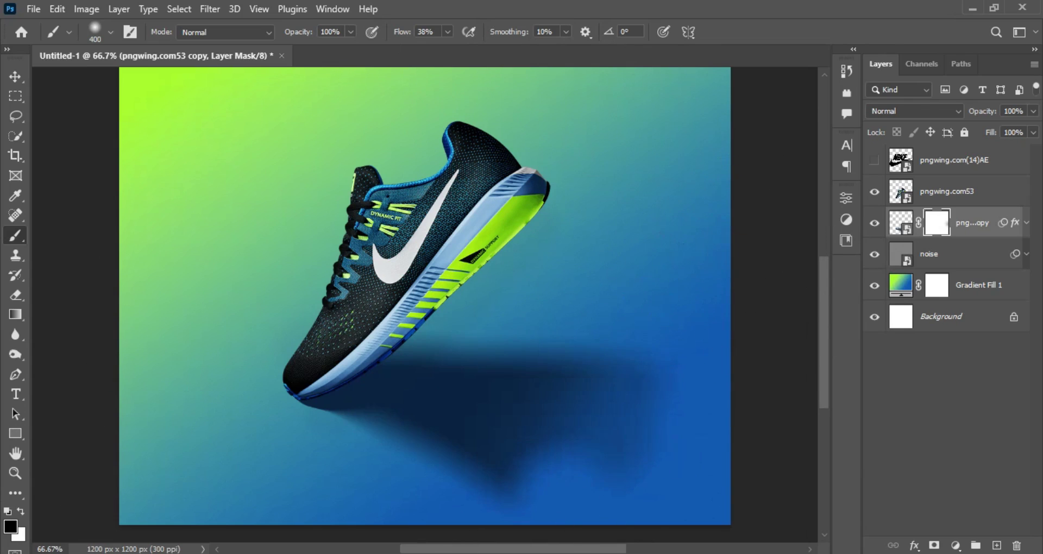
pyautogui.moveTo(291, 454); pyautogui.dragTo(565, 492)
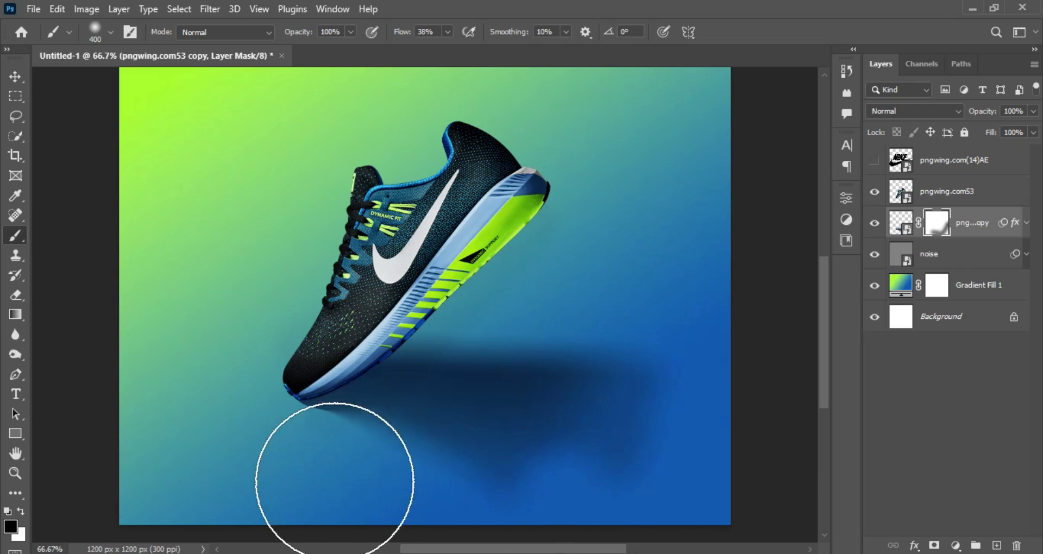
pyautogui.moveTo(391, 283); pyautogui.dragTo(625, 348)
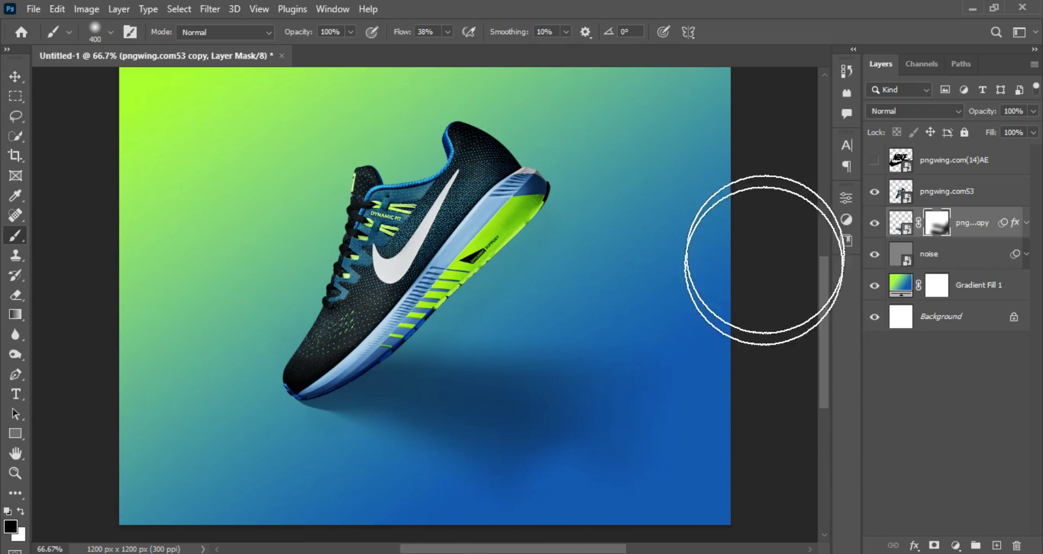
# Step: Lower the shadow layer's opacity to 61%
pyautogui.hotkey('ctrl', '-')
pyautogui.press('v')
pyautogui.moveTo(986, 113); pyautogui.dragTo(977, 119)
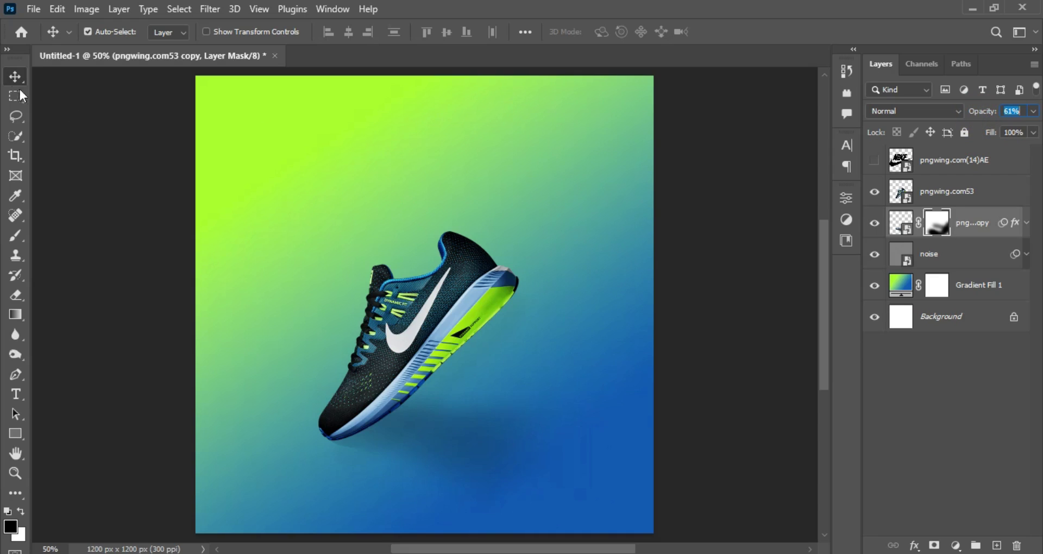
# Step: Group the sneaker and its shadow layers into a group named 'sneaker'
pyautogui.keyDown('shift'); pyautogui.click(959, 198); pyautogui.keyUp('shift')
pyautogui.hotkey('ctrl', 'g')
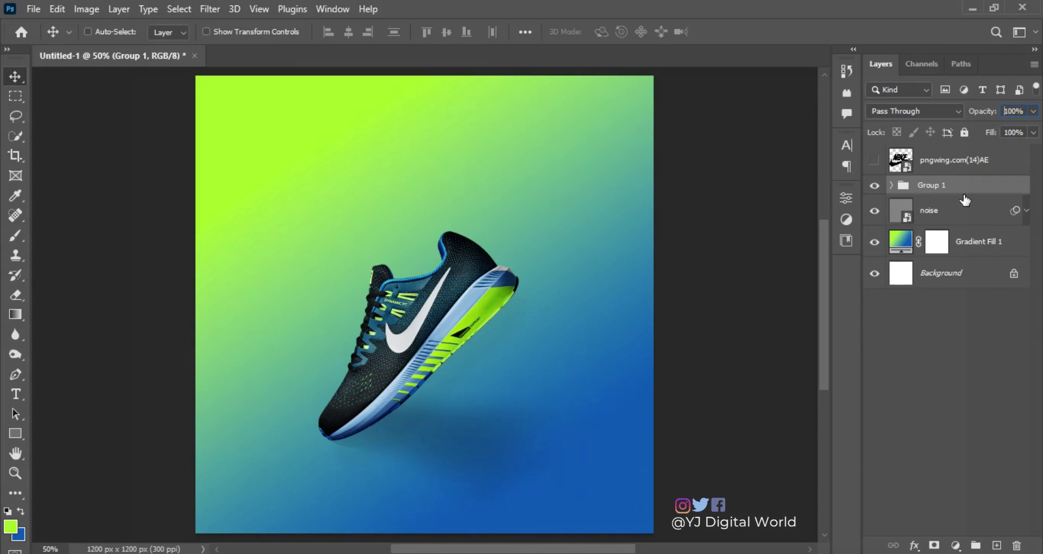
pyautogui.doubleClick(932, 186)
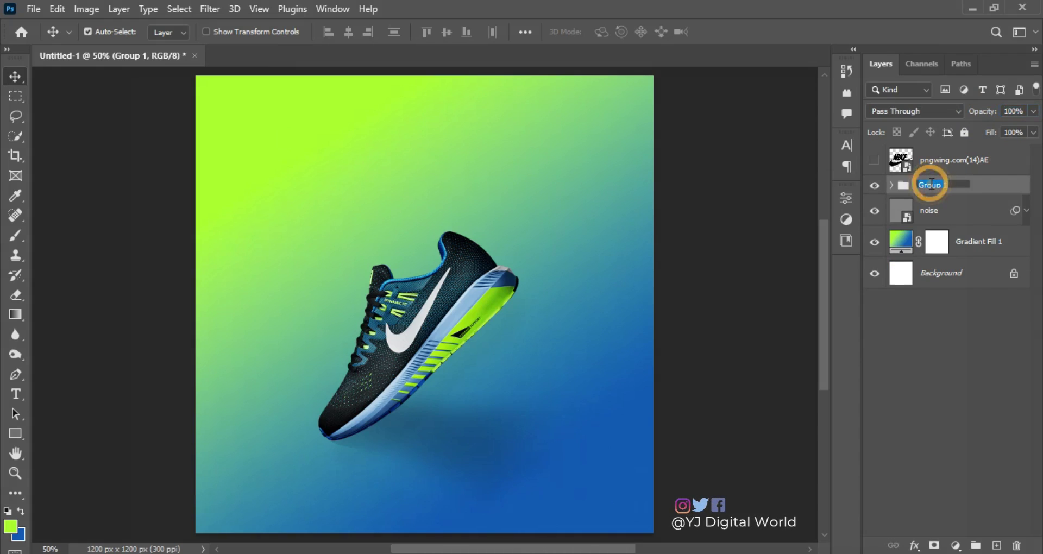
pyautogui.write('sn')
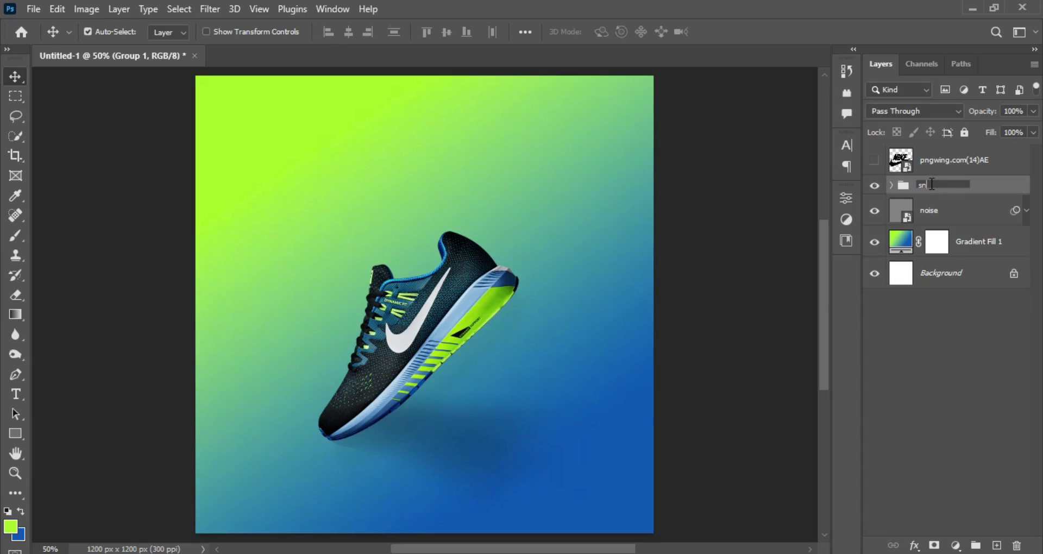
pyautogui.write('eaker')
pyautogui.press('Return')
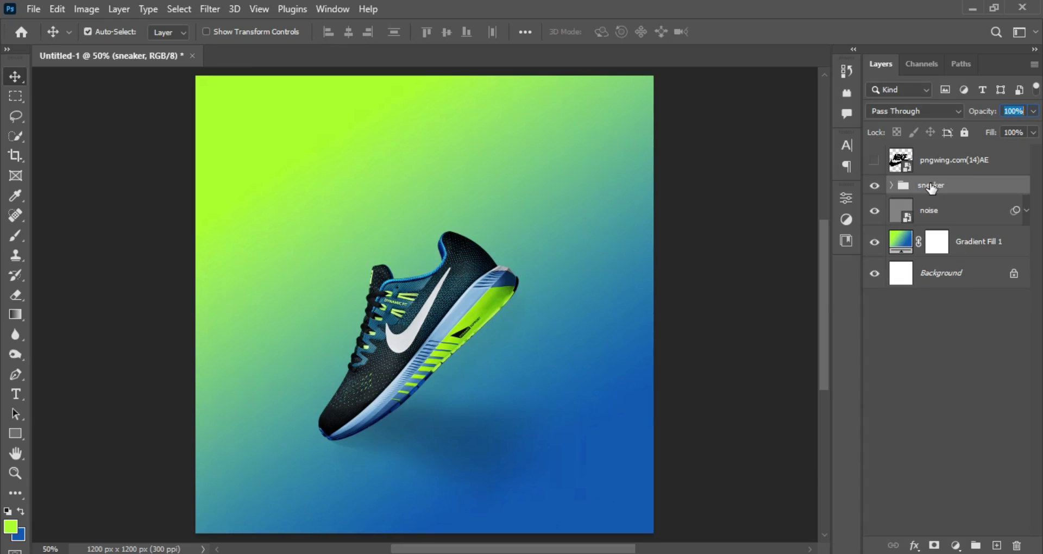
# Step: Scale the sneaker group to about 103% and shift it upward on the canvas
pyautogui.hotkey('ctrl', 't')
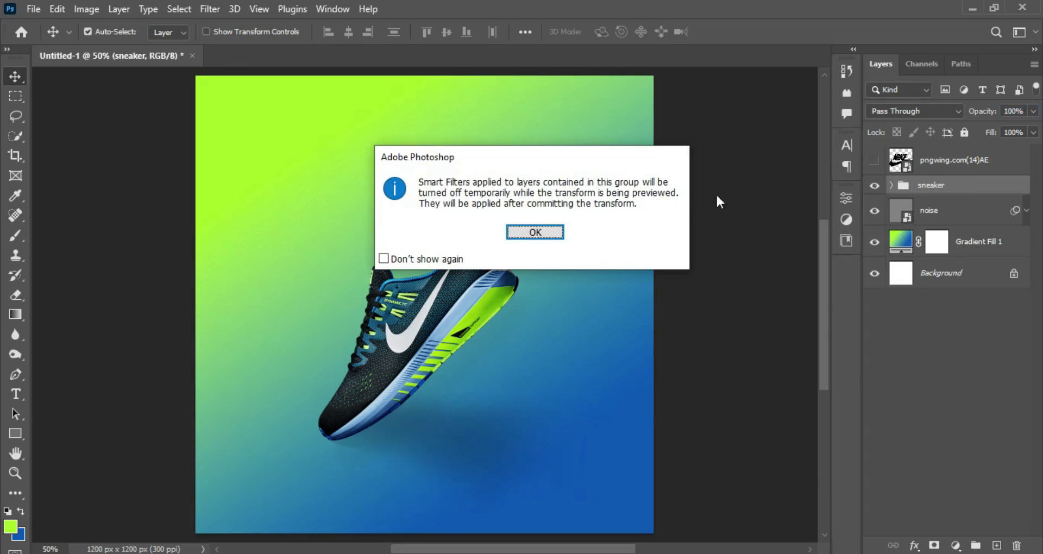
pyautogui.click(548, 228)
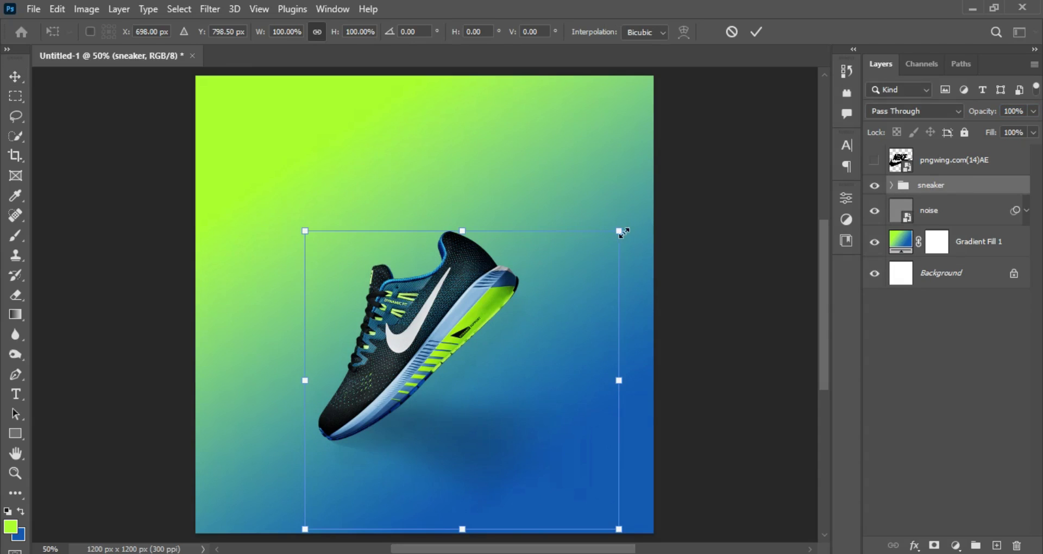
pyautogui.moveTo(623, 233); pyautogui.dragTo(628, 220)
pyautogui.moveTo(398, 349); pyautogui.dragTo(394, 335)
pyautogui.press('Return')
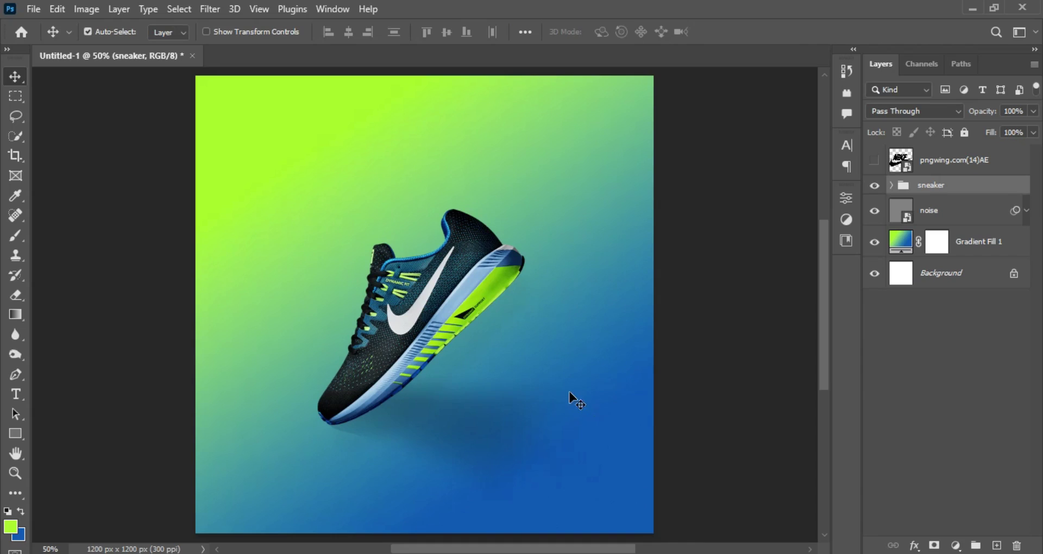
pyautogui.click(25, 398)
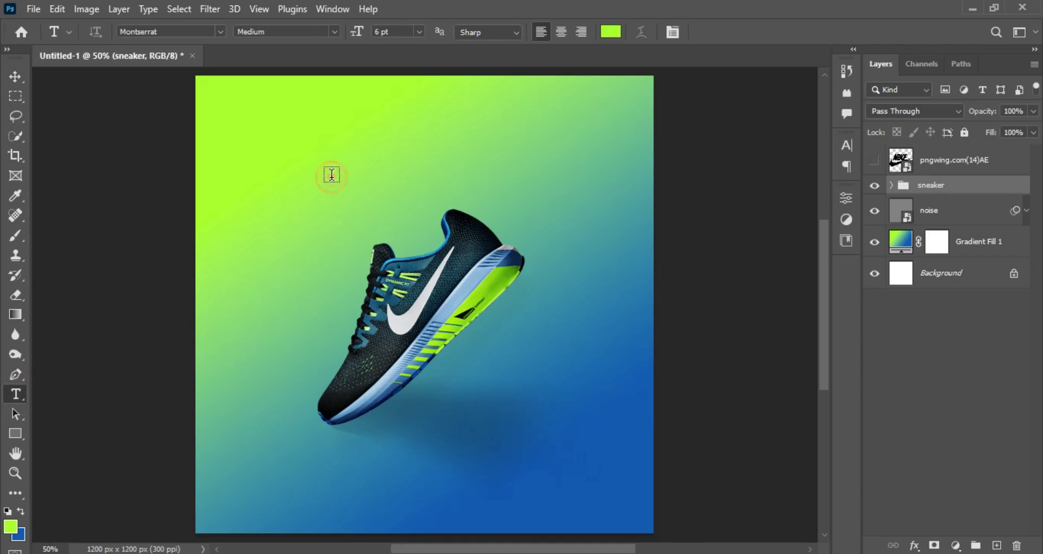
# Step: Paste the prepared text lines into a new text layer and colour them white
pyautogui.click(357, 226)
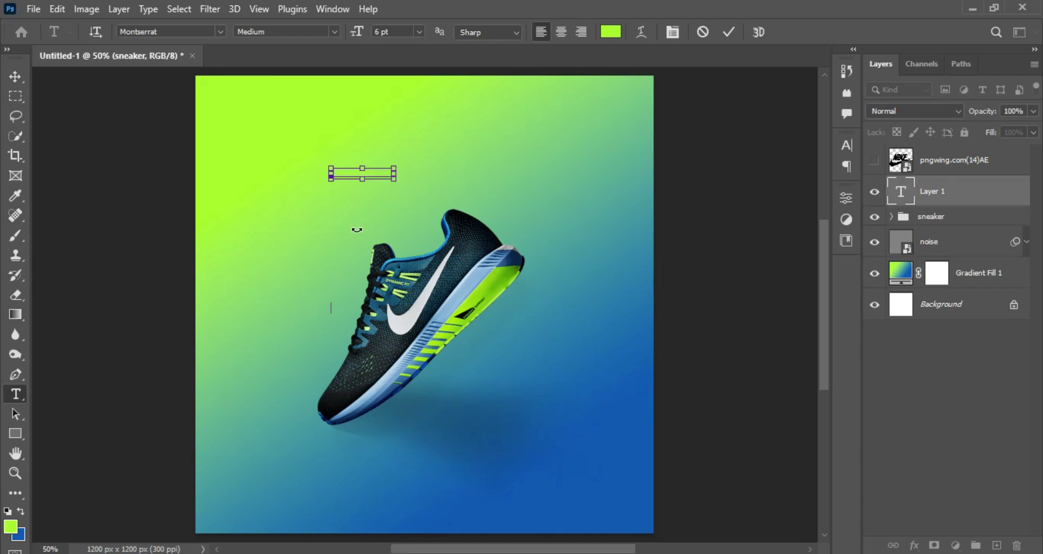
pyautogui.hotkey('ctrl', 'v')
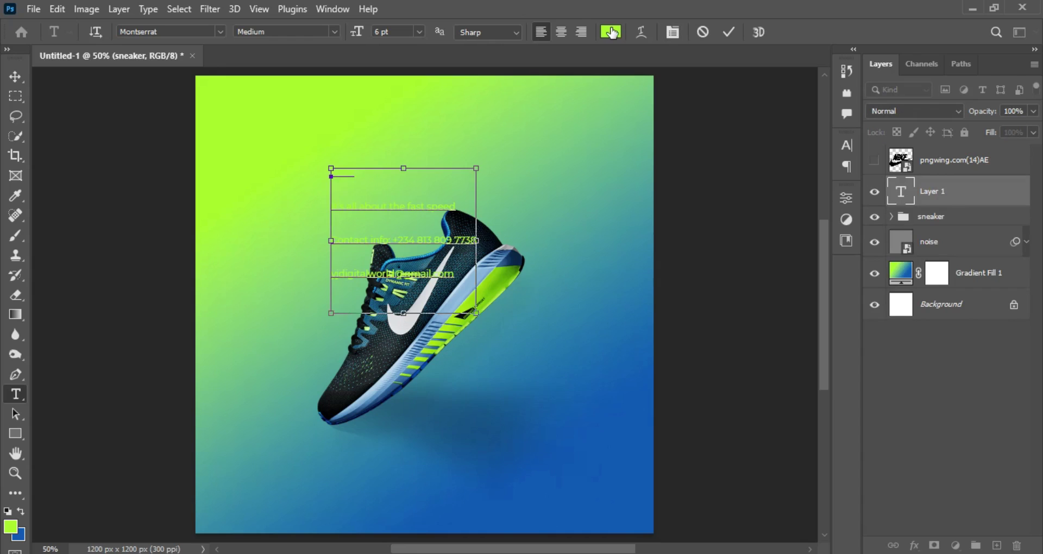
pyautogui.hotkey('ctrl', 'a')
pyautogui.click(611, 32)
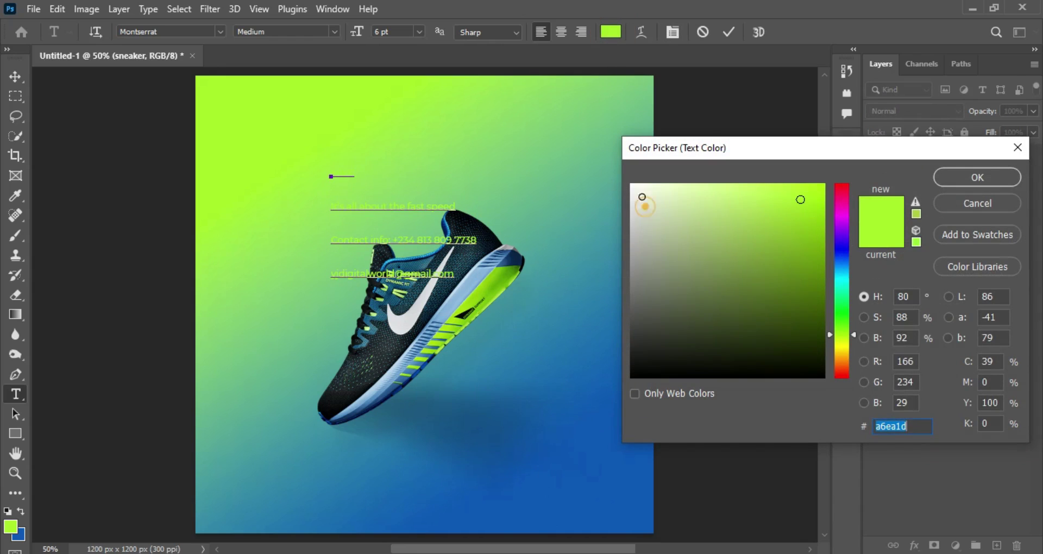
pyautogui.moveTo(645, 206); pyautogui.dragTo(632, 185)
pyautogui.click(974, 177)
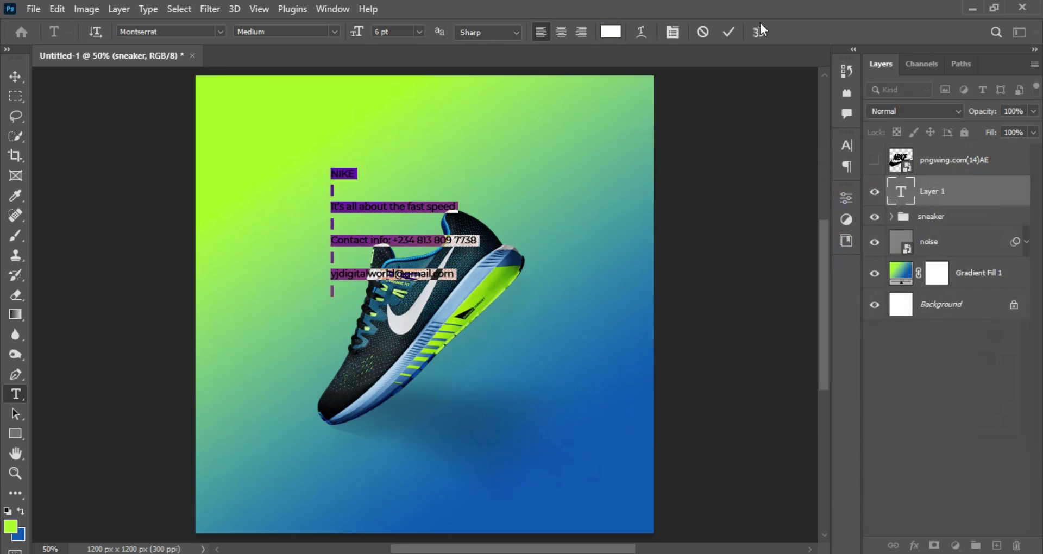
pyautogui.click(728, 32)
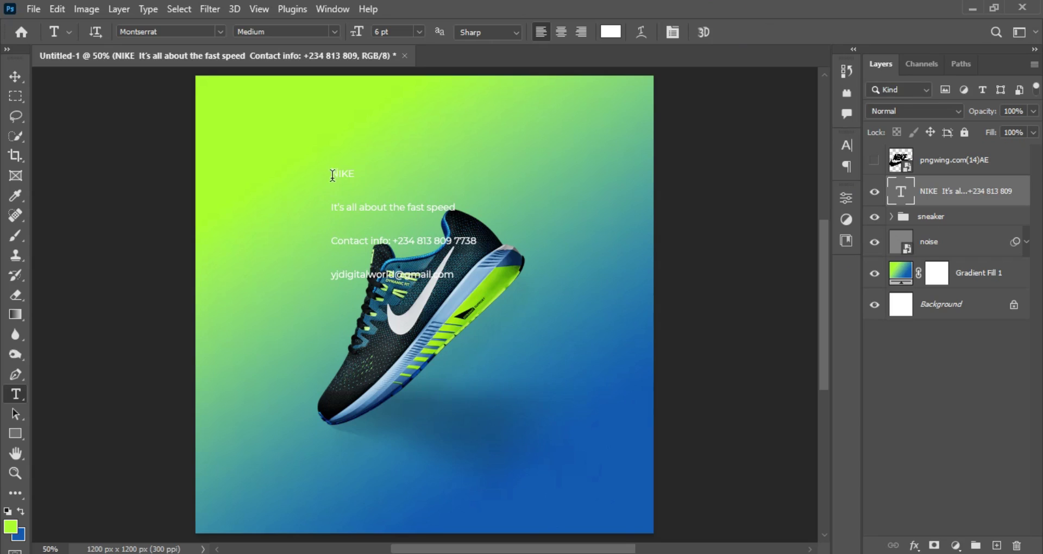
# Step: Delete the NIKE line from the text and move the block down over the shoe
pyautogui.moveTo(333, 175); pyautogui.dragTo(356, 175)
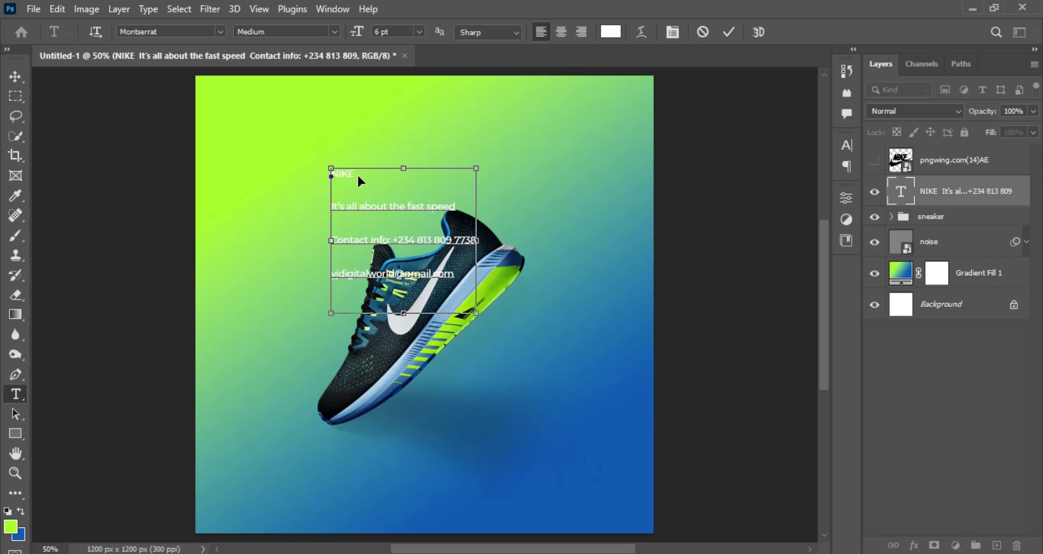
pyautogui.press('BackSpace')
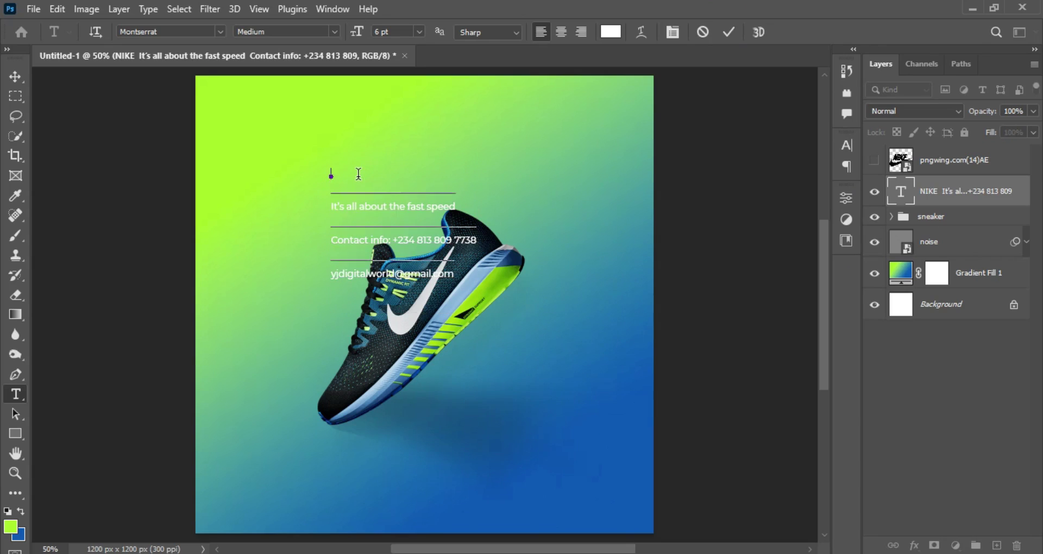
pyautogui.press('Delete')
pyautogui.hotkey('ctrl', 'Return')
pyautogui.moveTo(368, 176); pyautogui.dragTo(364, 362)
# Step: Add a 'NIKE' text layer and scale it up to headline size over the shoe
pyautogui.click(380, 185)
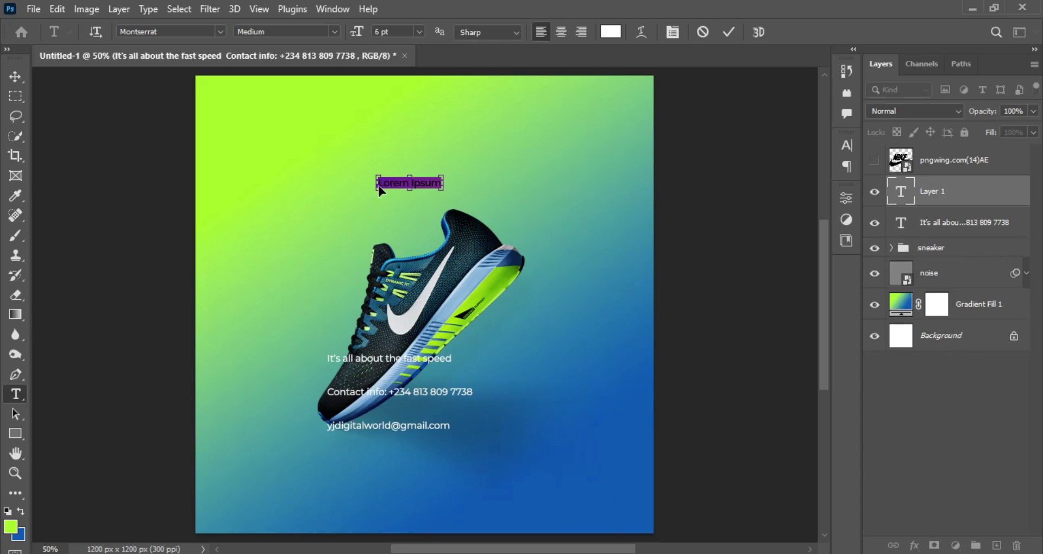
pyautogui.write('NIKE')
pyautogui.hotkey('ctrl', 'Return')
pyautogui.hotkey('ctrl', 't')
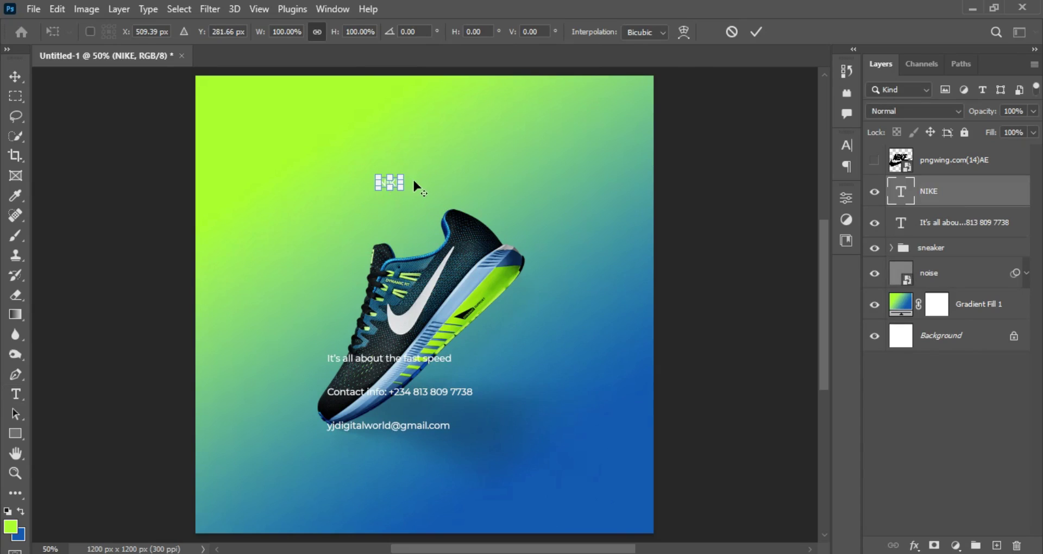
pyautogui.moveTo(398, 190); pyautogui.dragTo(534, 243)
pyautogui.moveTo(479, 209); pyautogui.dragTo(512, 254)
pyautogui.press('Return')
# Step: Make the NIKE headline bold and place its layer behind the sneaker group
pyautogui.press('t')
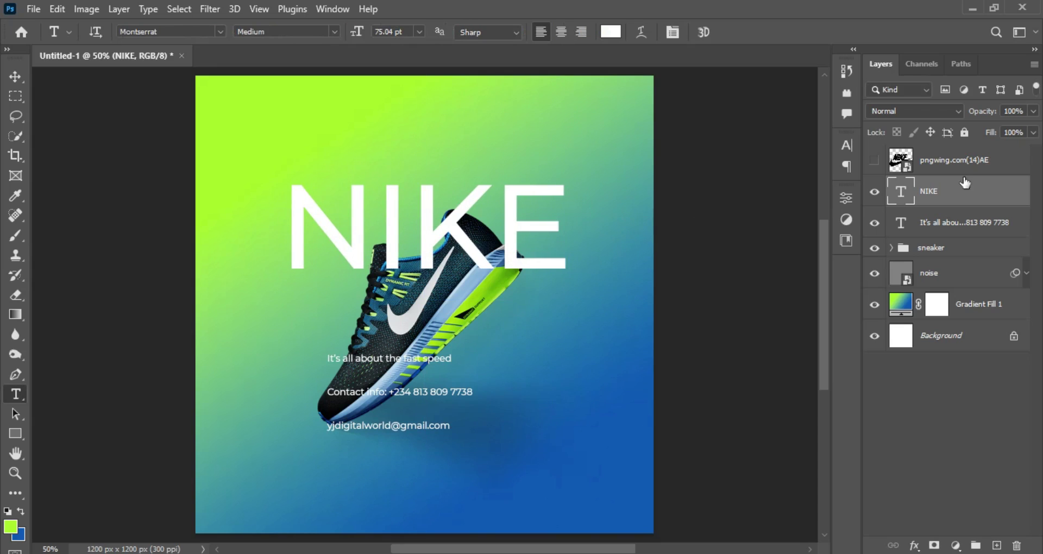
pyautogui.click(847, 145)
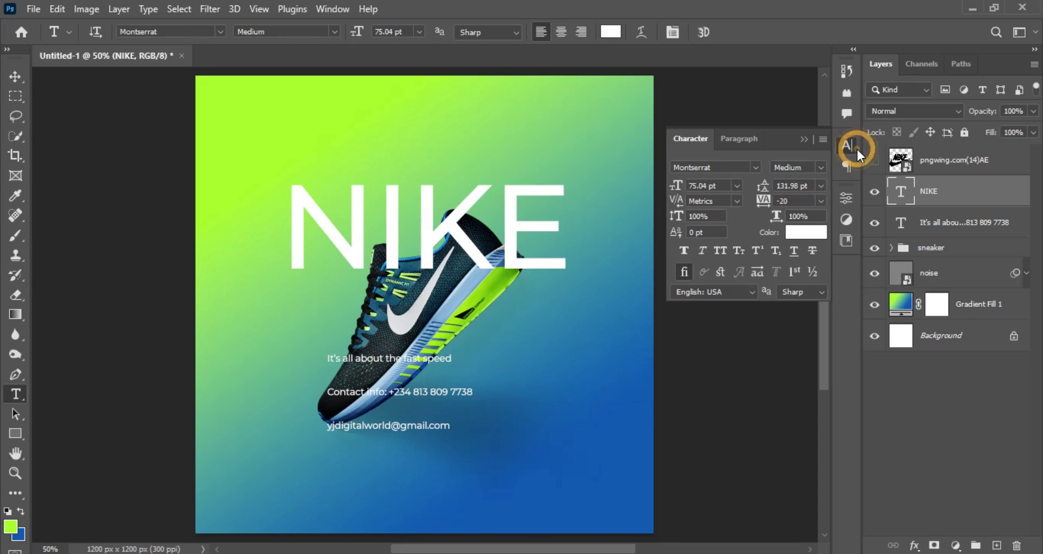
pyautogui.click(821, 169)
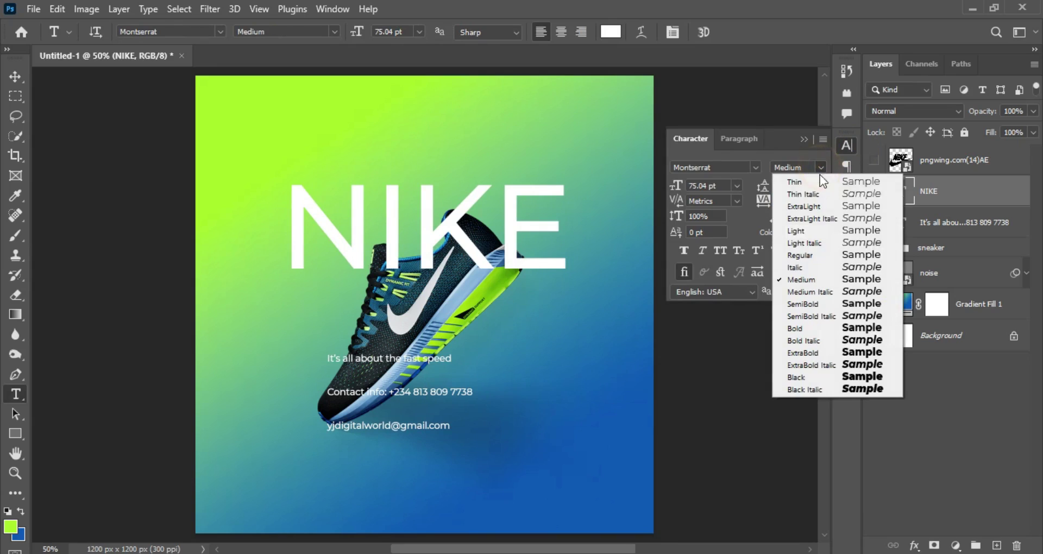
pyautogui.click(807, 328)
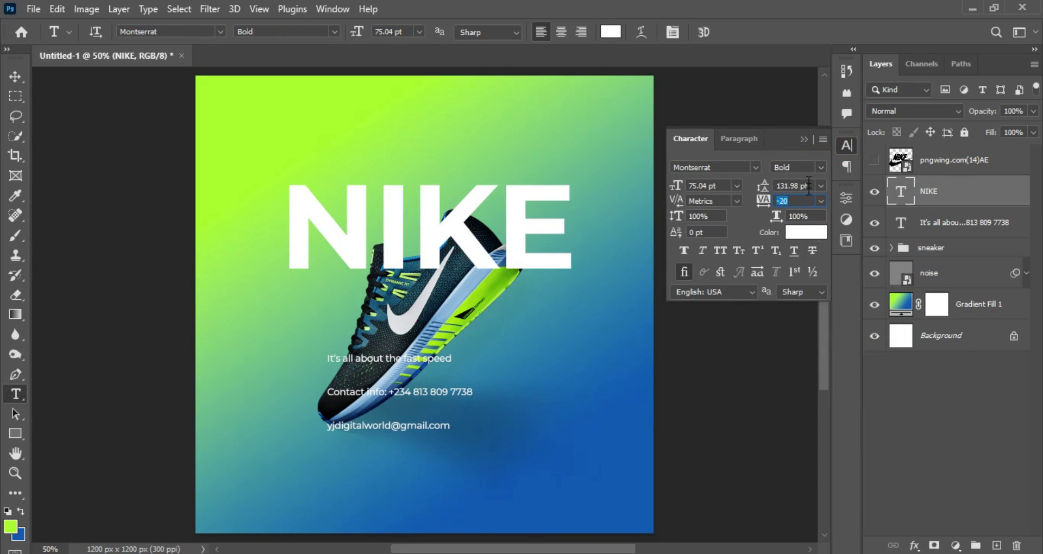
pyautogui.click(804, 140)
pyautogui.moveTo(958, 192); pyautogui.dragTo(962, 260)
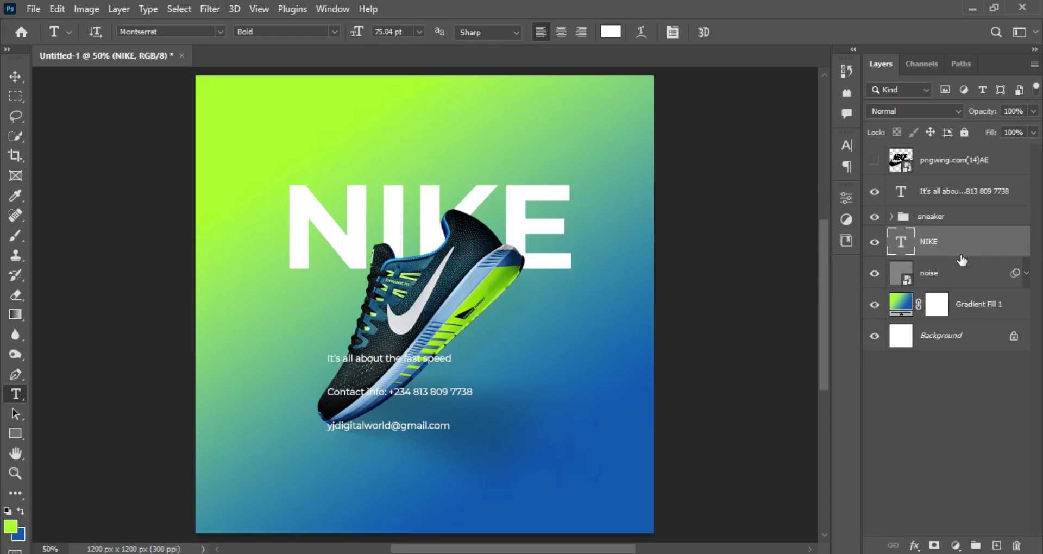
# Step: Enlarge NIKE to about 122% and nudge the sneaker slightly lower
pyautogui.hotkey('ctrl', 't')
pyautogui.moveTo(573, 300); pyautogui.dragTo(606, 314)
pyautogui.press('Return')
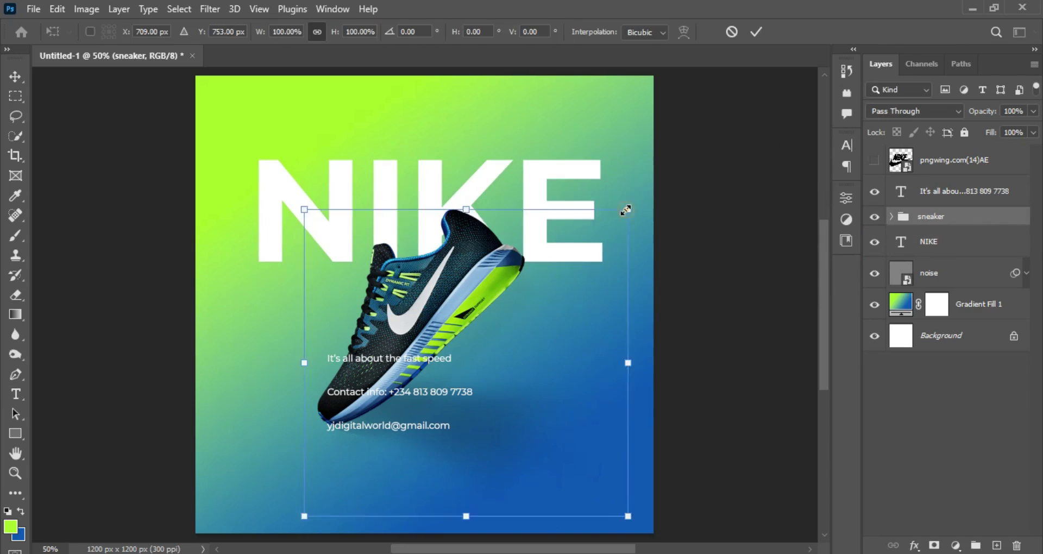
pyautogui.moveTo(624, 209); pyautogui.dragTo(603, 228)
pyautogui.press('Return')
# Step: Reposition the tagline and move the contact line to the bottom, centred horizontally
pyautogui.press('t')
pyautogui.click(477, 367)
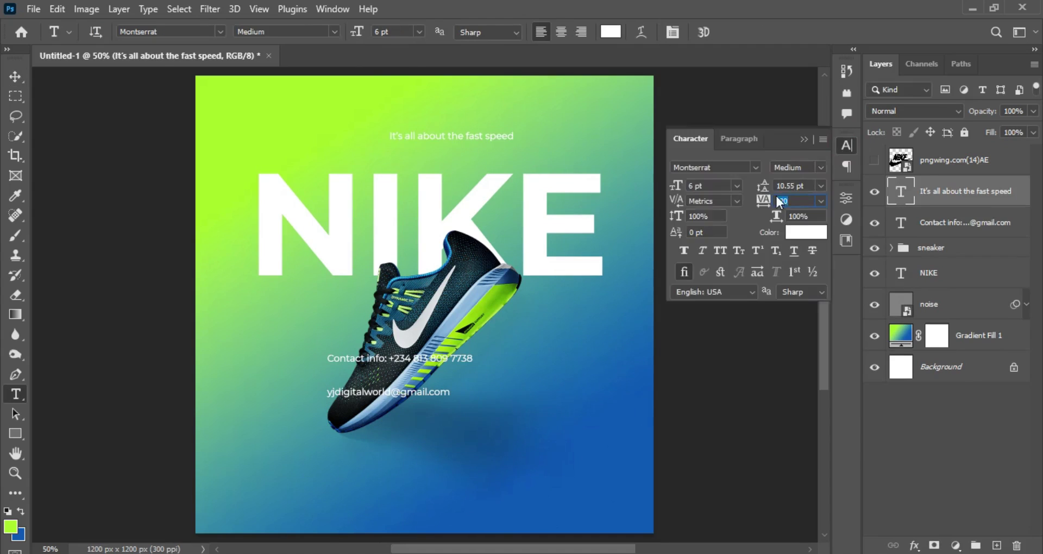
pyautogui.press('v')
pyautogui.hotkey('ctrl', 't')
pyautogui.press('Return')
pyautogui.press('t')
pyautogui.click(328, 392)
pyautogui.moveTo(329, 392); pyautogui.dragTo(484, 497)
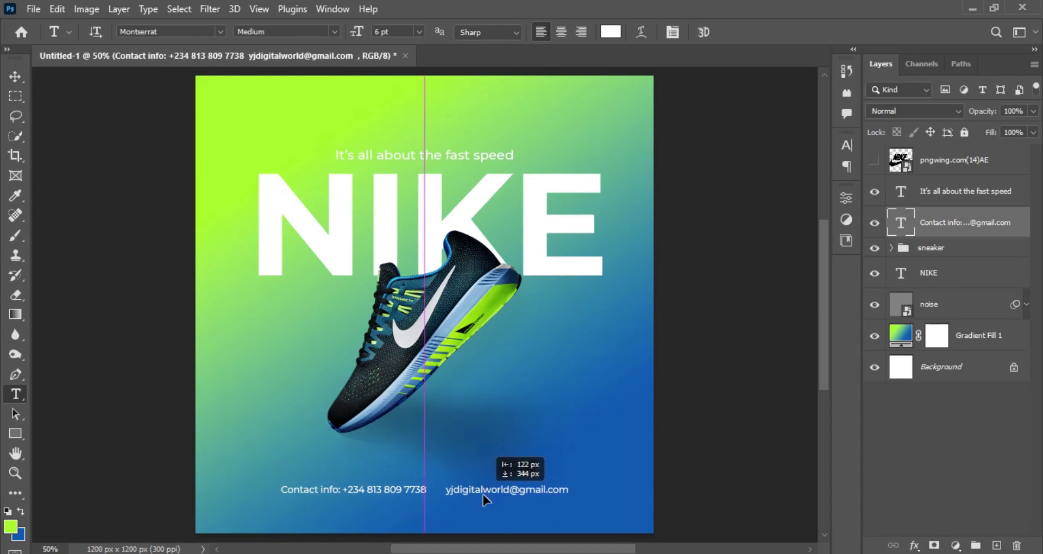
pyautogui.press('v')
pyautogui.click(348, 31)
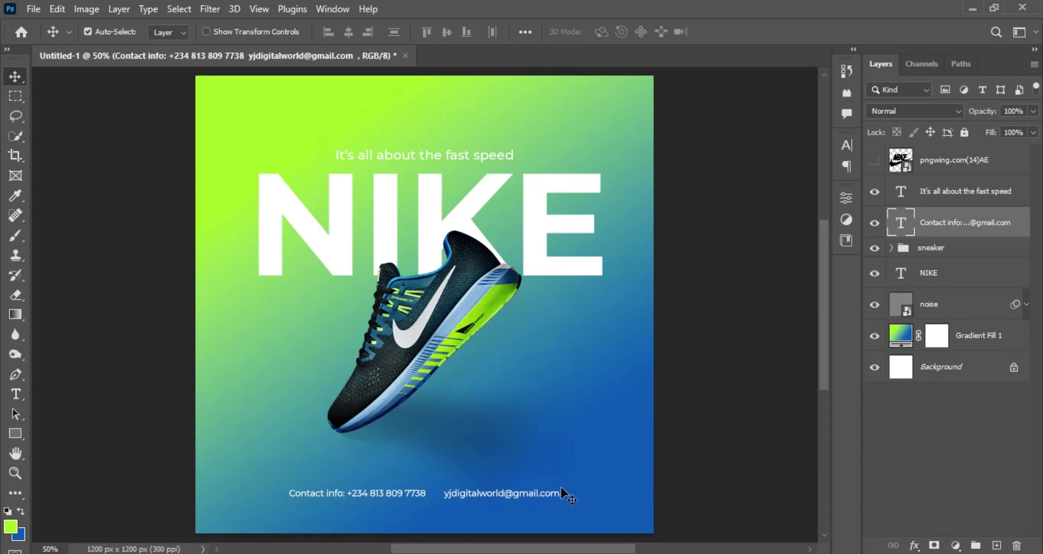
# Step: Show the Nike logo layer and recolour it white with a Color Overlay style
pyautogui.click(875, 162)
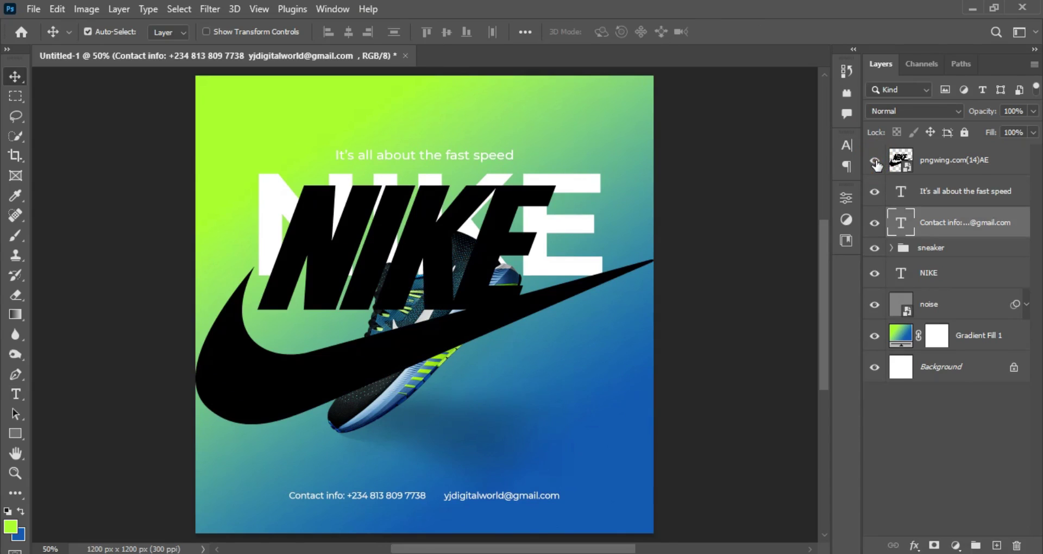
pyautogui.click(1019, 165)
pyautogui.doubleClick(1020, 165)
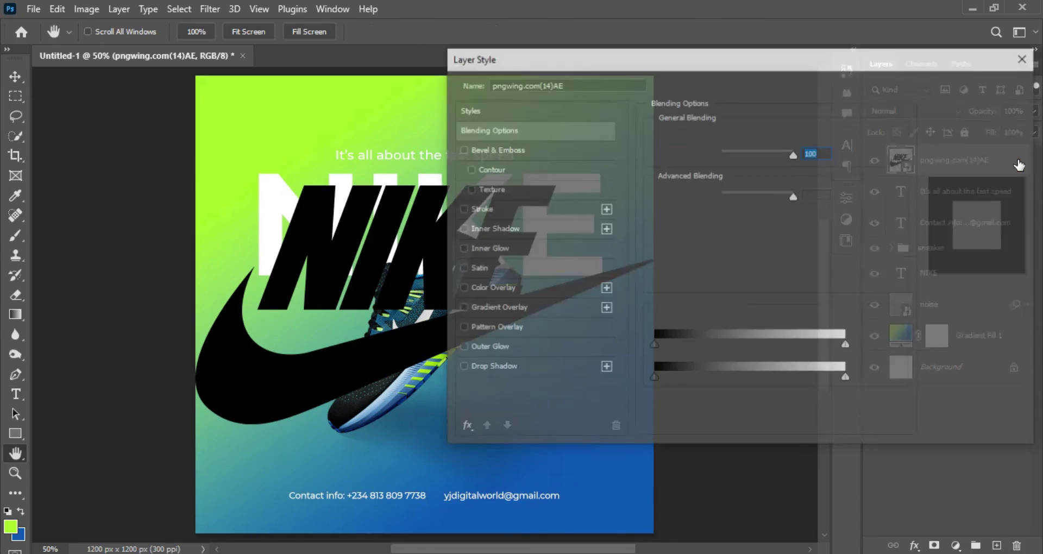
pyautogui.click(506, 289)
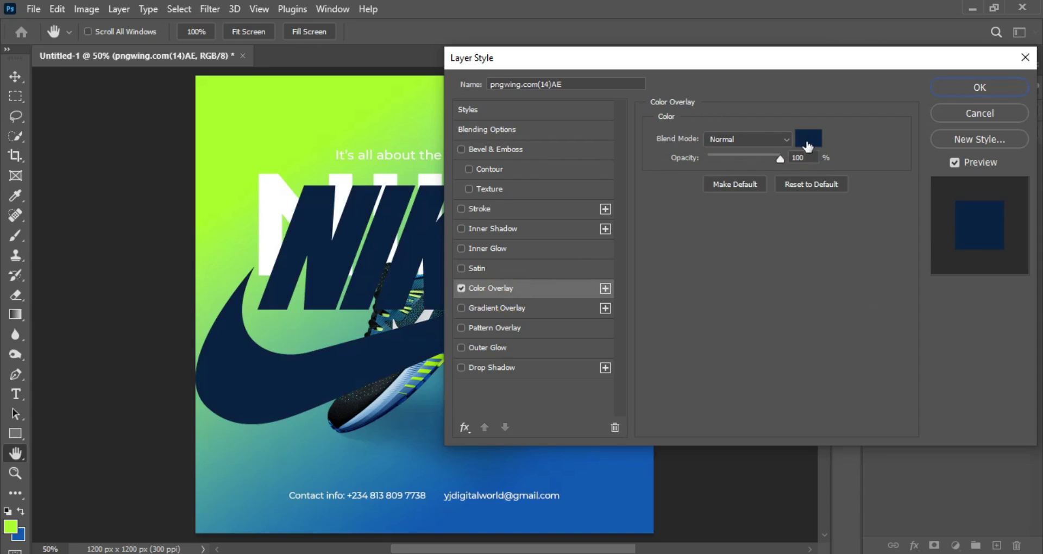
pyautogui.click(807, 138)
pyautogui.click(632, 186)
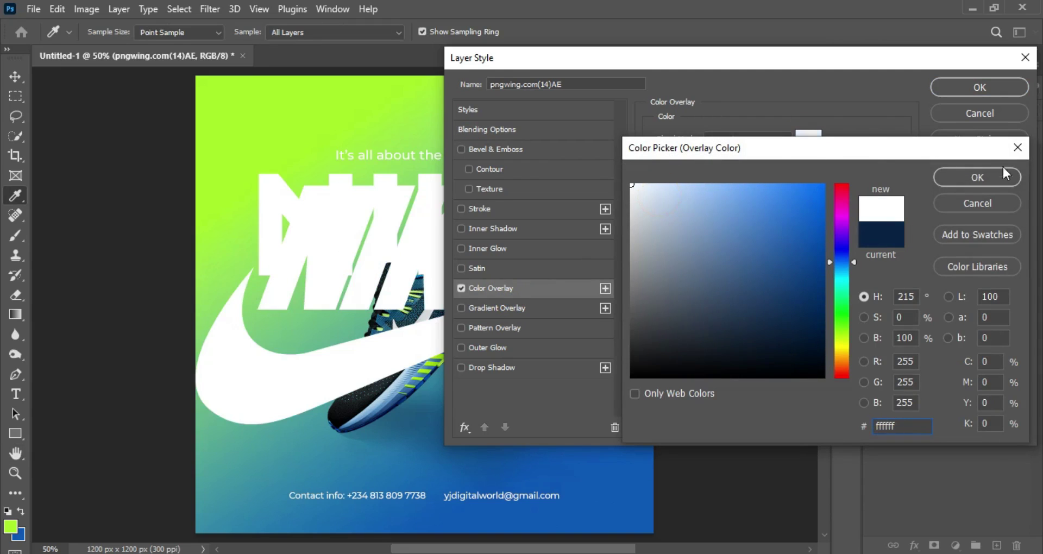
pyautogui.click(976, 177)
pyautogui.click(979, 87)
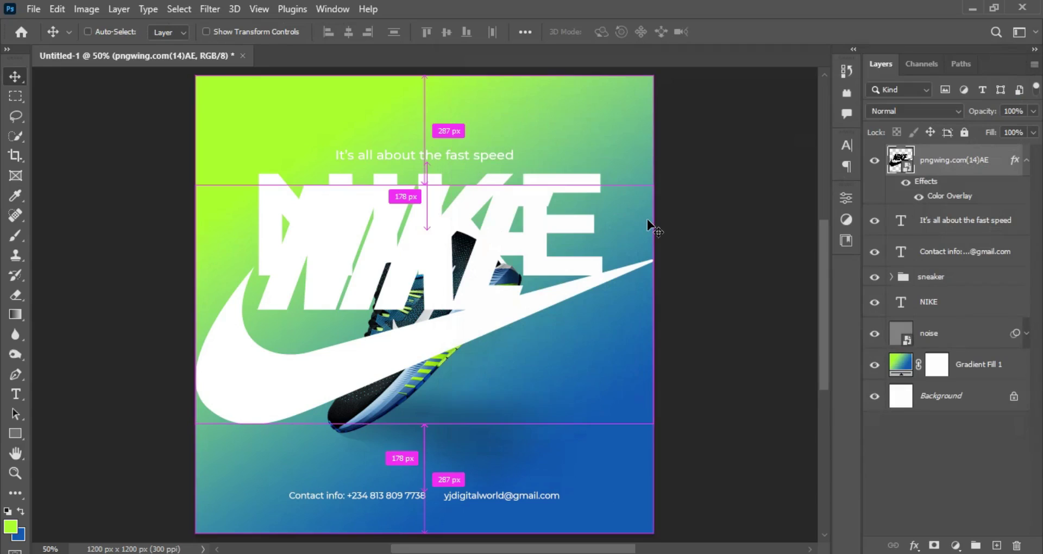
# Step: Shrink the logo to about 22% and place it in the top-right corner
pyautogui.hotkey('ctrl', 't')
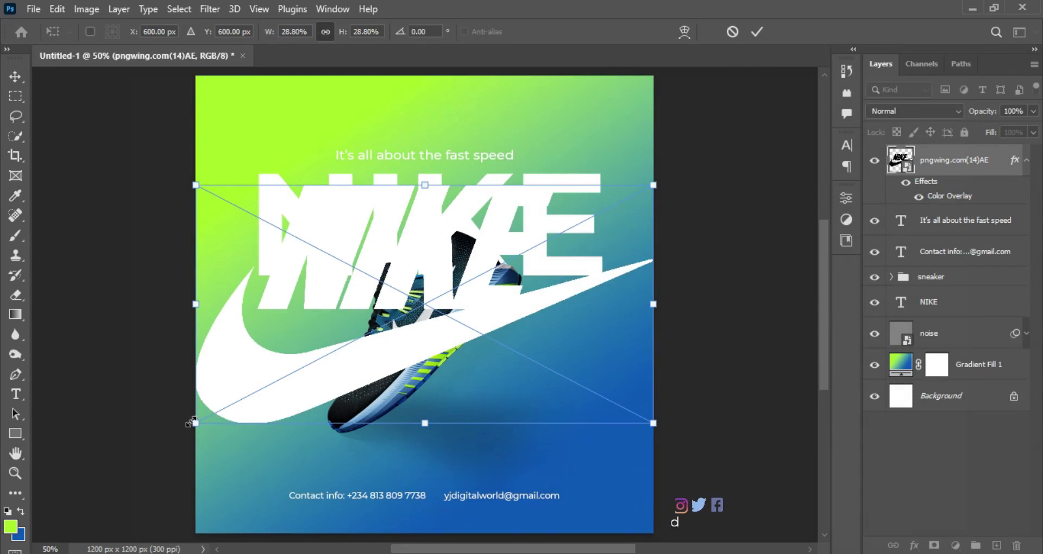
pyautogui.moveTo(195, 423); pyautogui.dragTo(601, 117)
pyautogui.press('Return')
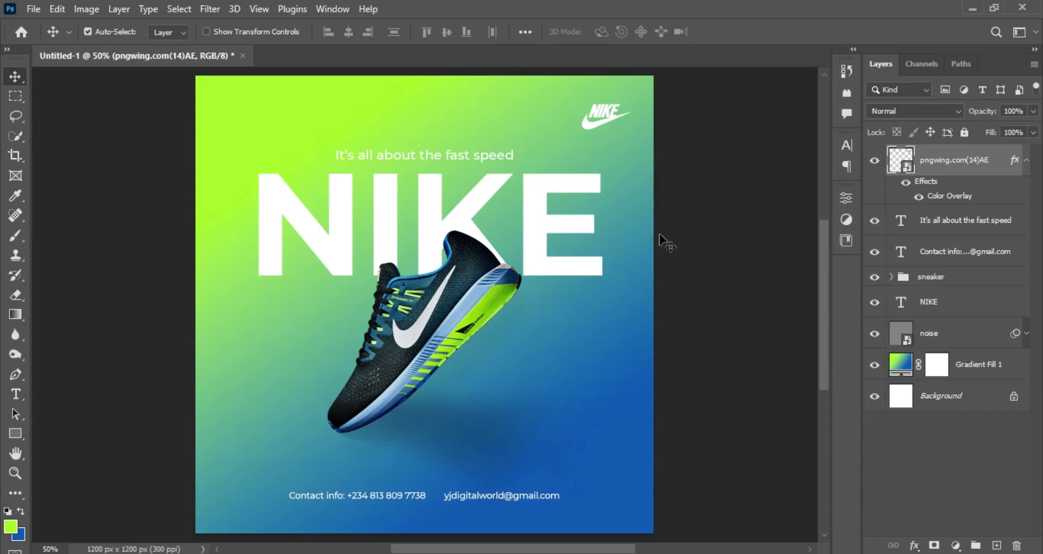